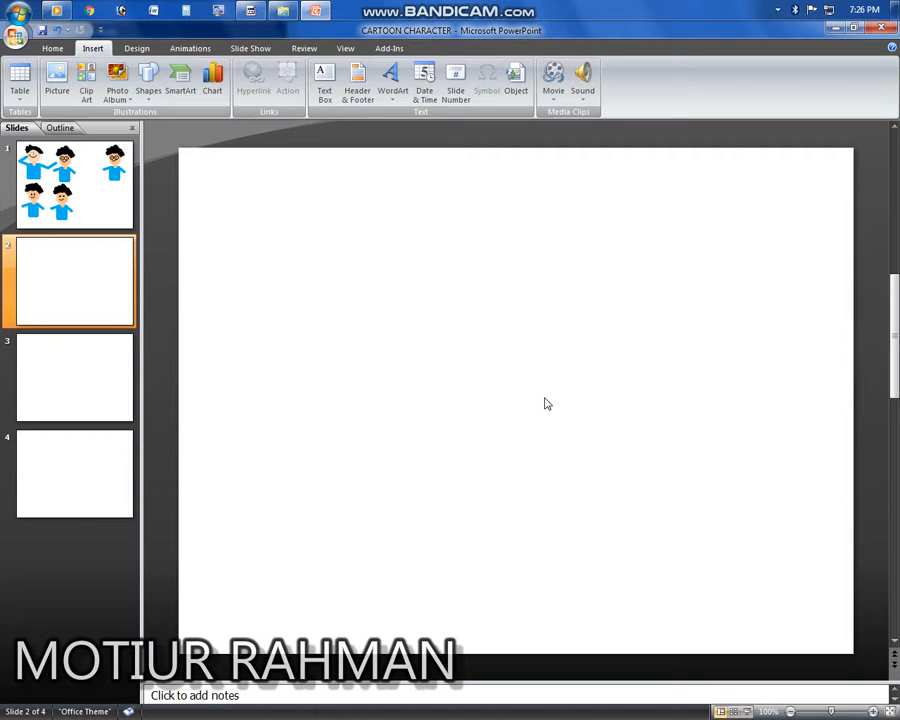
Step: Review the sample cartoon characters on the first slide and return to the blank second slide
click(100, 200)
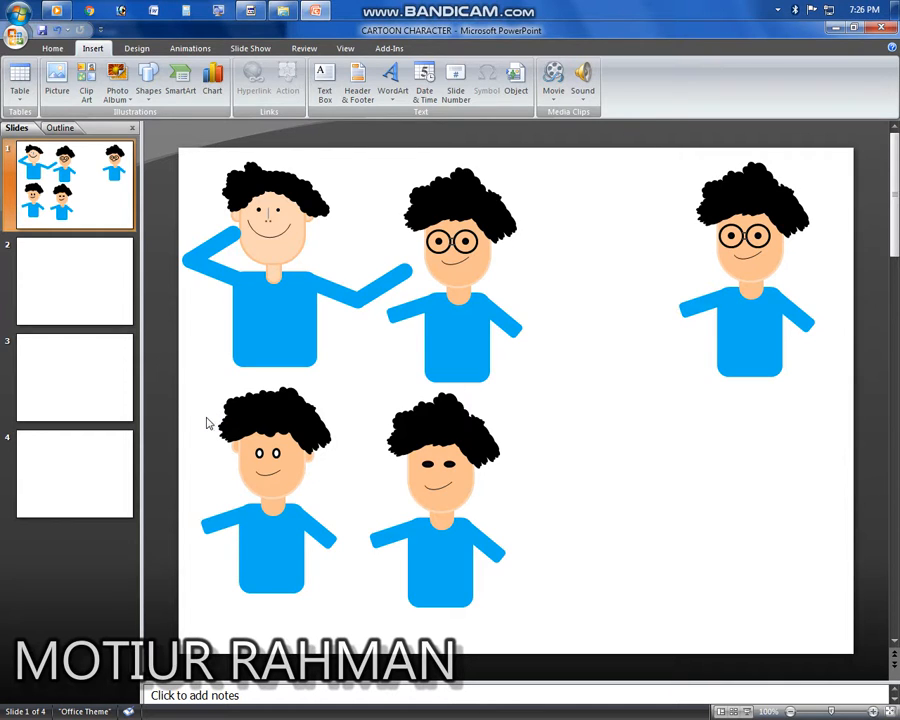
click(102, 289)
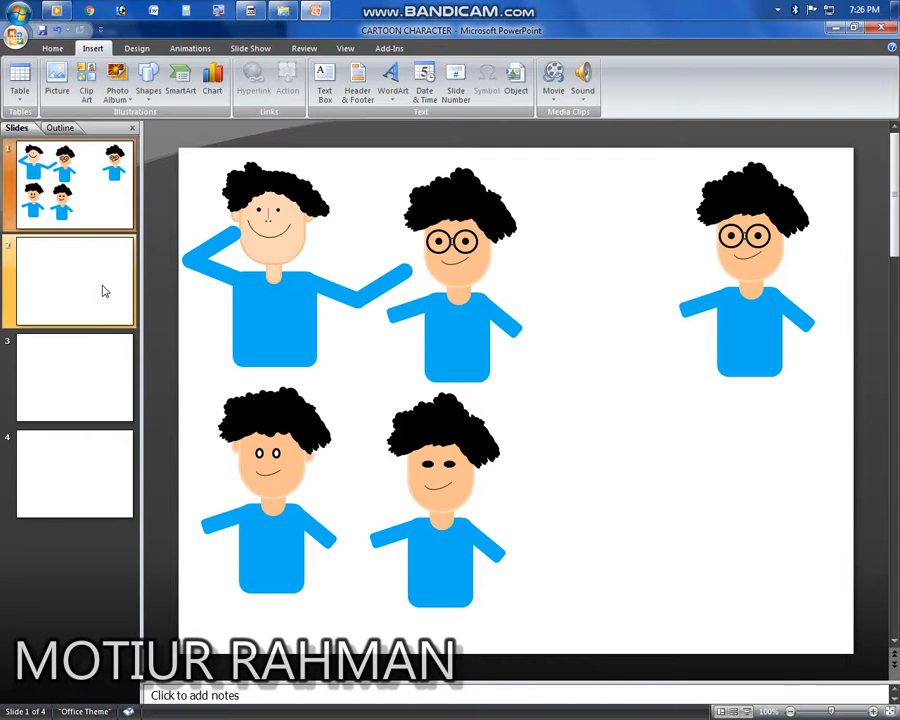
click(54, 50)
click(105, 53)
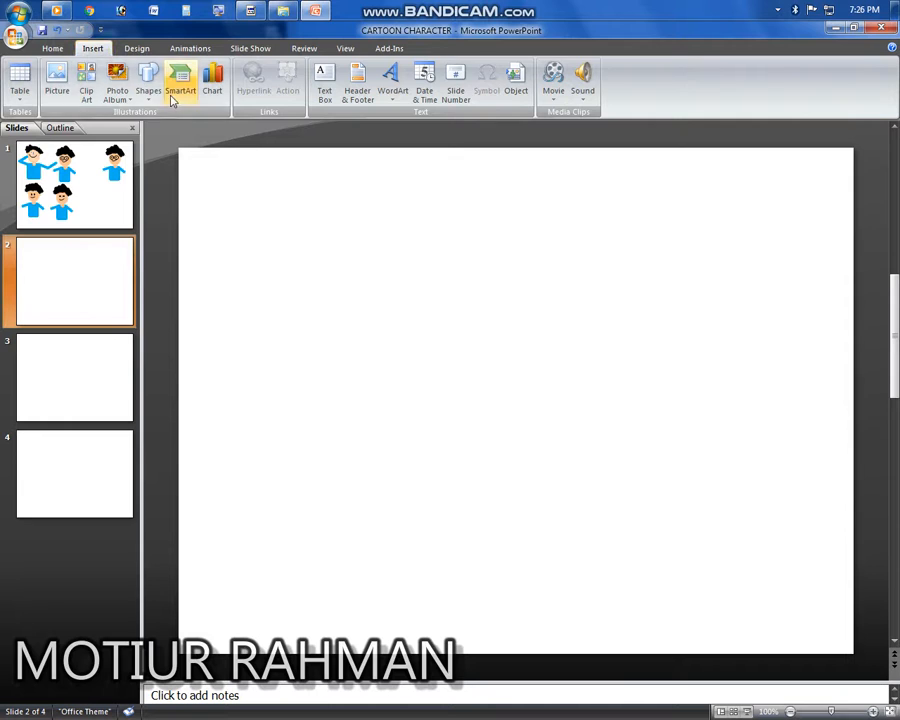
click(117, 94)
Step: Draw a tall rounded rectangle about 2.7 by 1.7 inches on the second slide
click(148, 90)
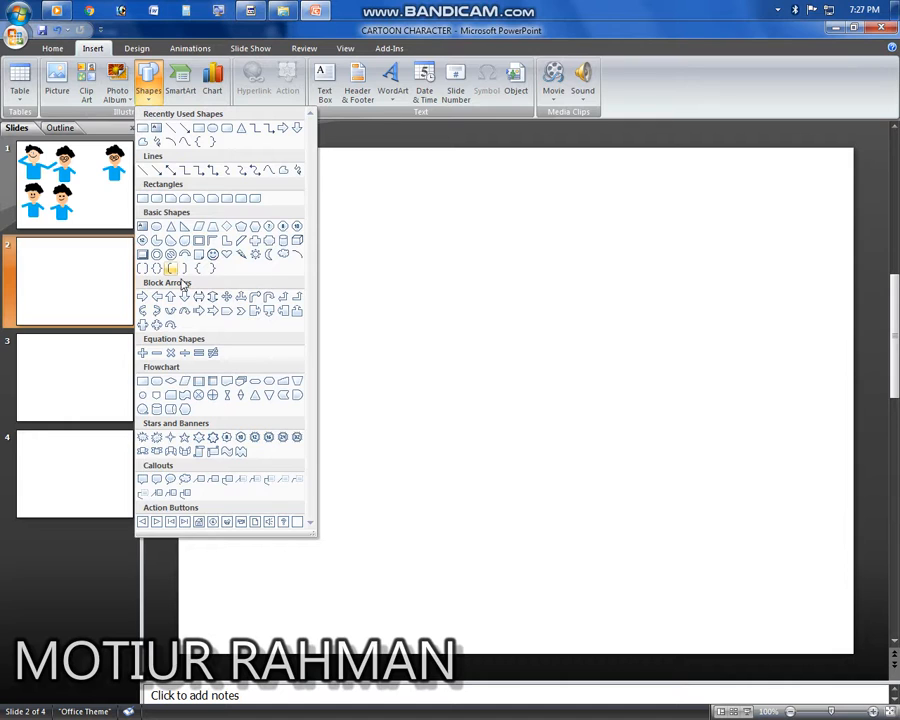
click(156, 198)
mouse_move(319, 193)
mouse_down()
mouse_move(387, 283)
mouse_move(472, 435)
mouse_move(364, 340)
mouse_move(436, 376)
mouse_up()
drag(370, 279, 663, 364)
key(ctrl+z)
click(396, 251)
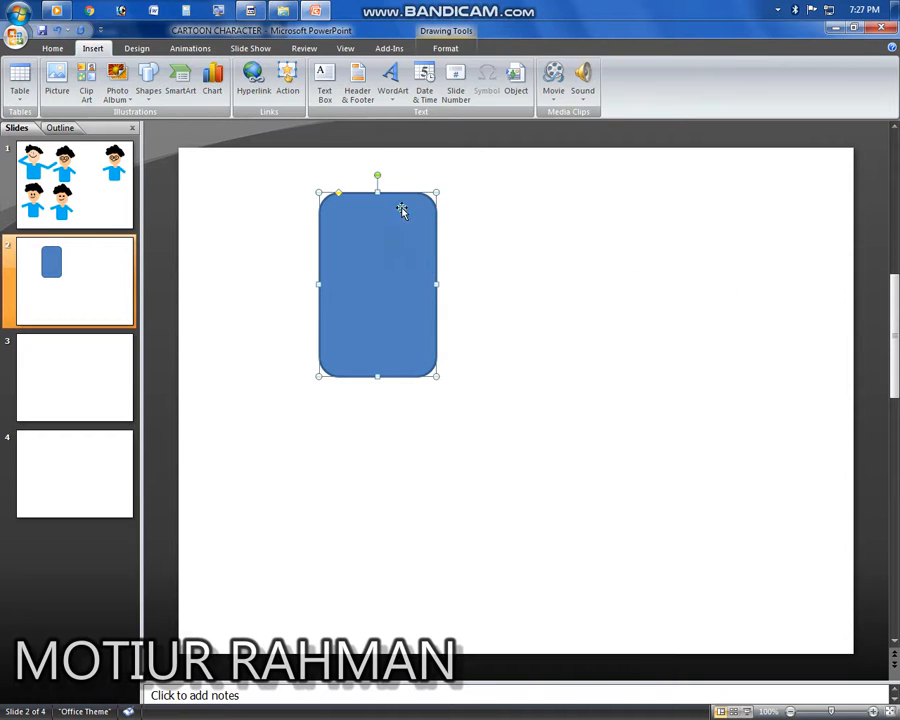
Step: Fill the rounded rectangle with light orange and remove its outline
click(444, 50)
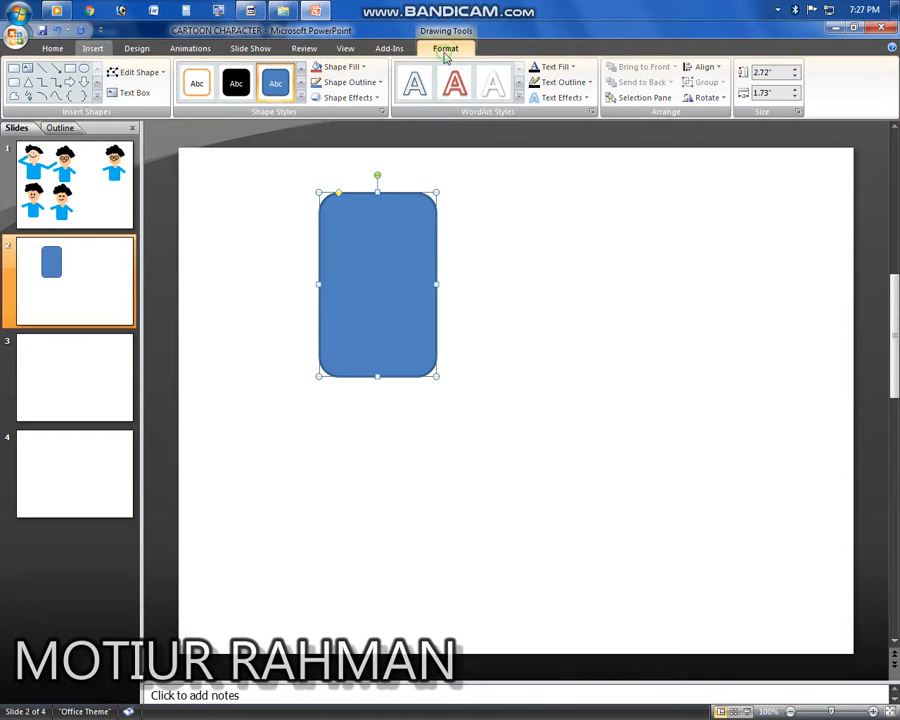
click(340, 66)
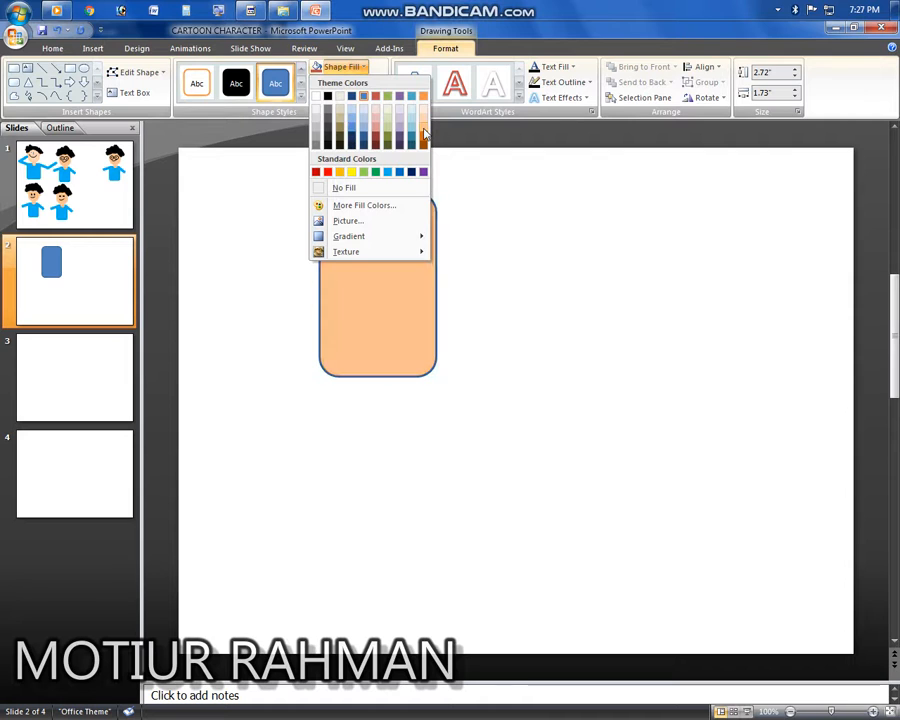
click(424, 133)
click(352, 82)
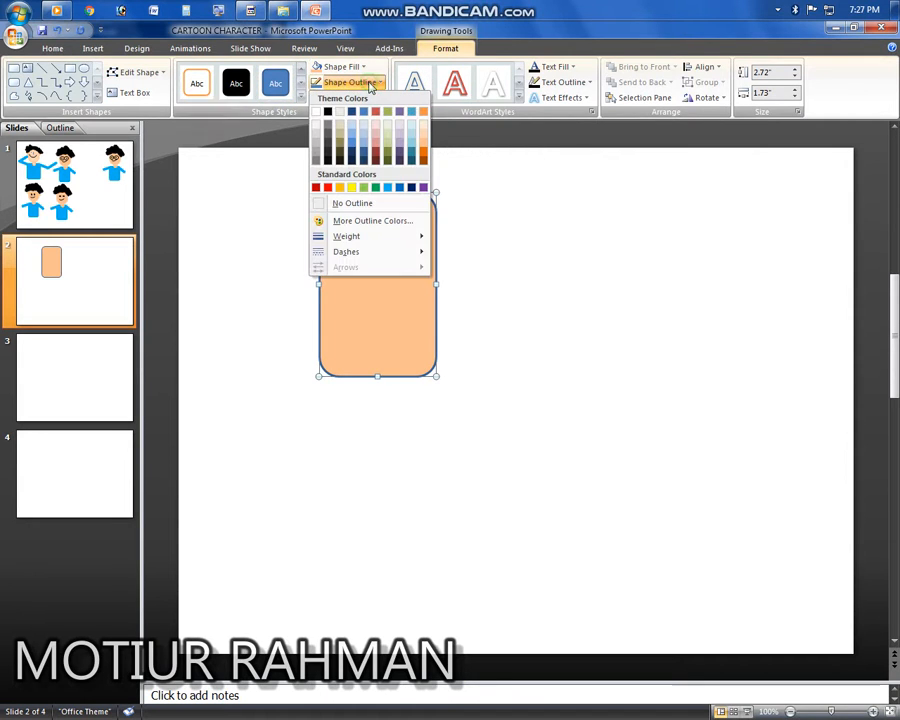
click(348, 203)
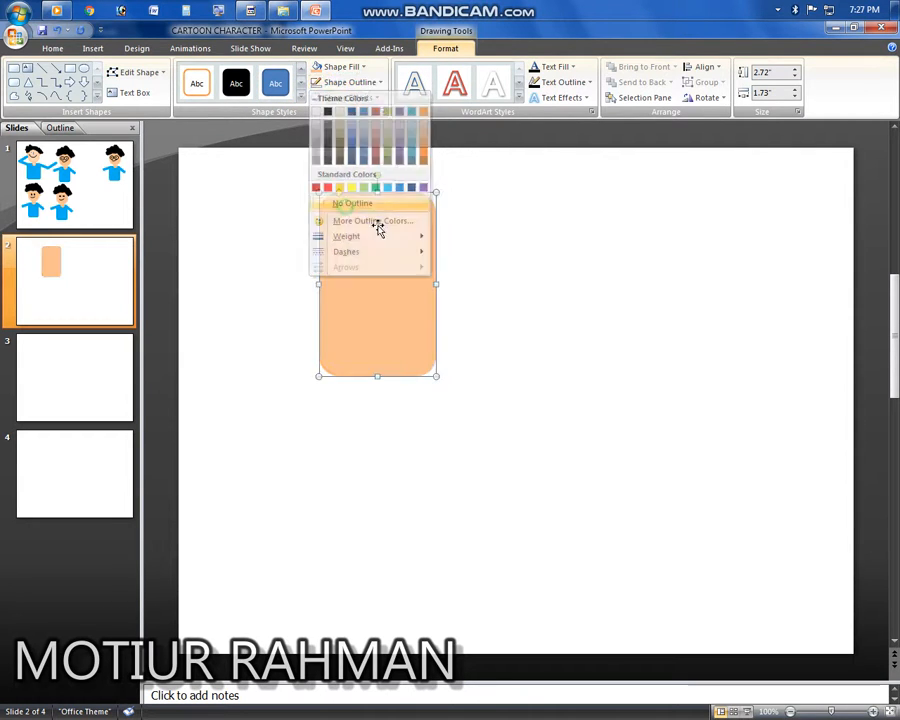
Step: Reshape the rectangle into a face by increasing its corner rounding and shrinking it to about 1.33 by 1.17 inches
drag(380, 278, 419, 373)
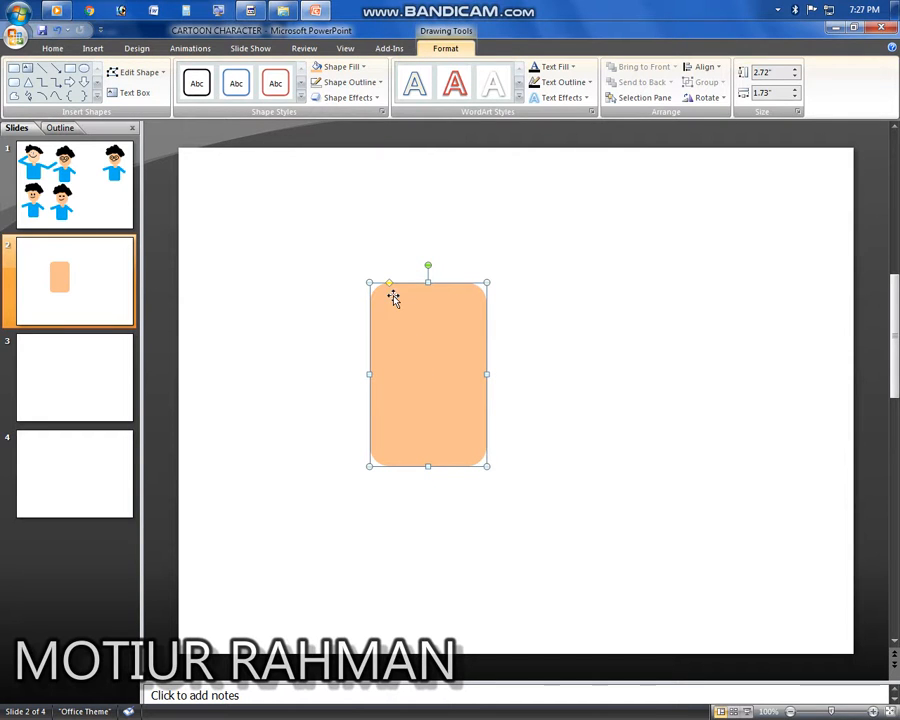
drag(391, 285, 412, 283)
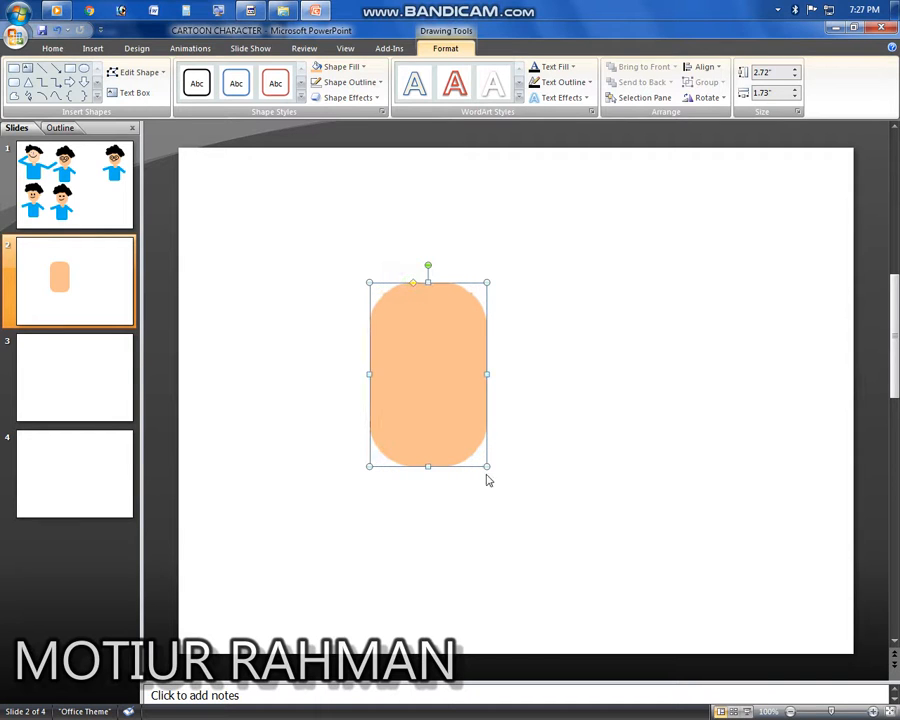
drag(484, 457, 449, 373)
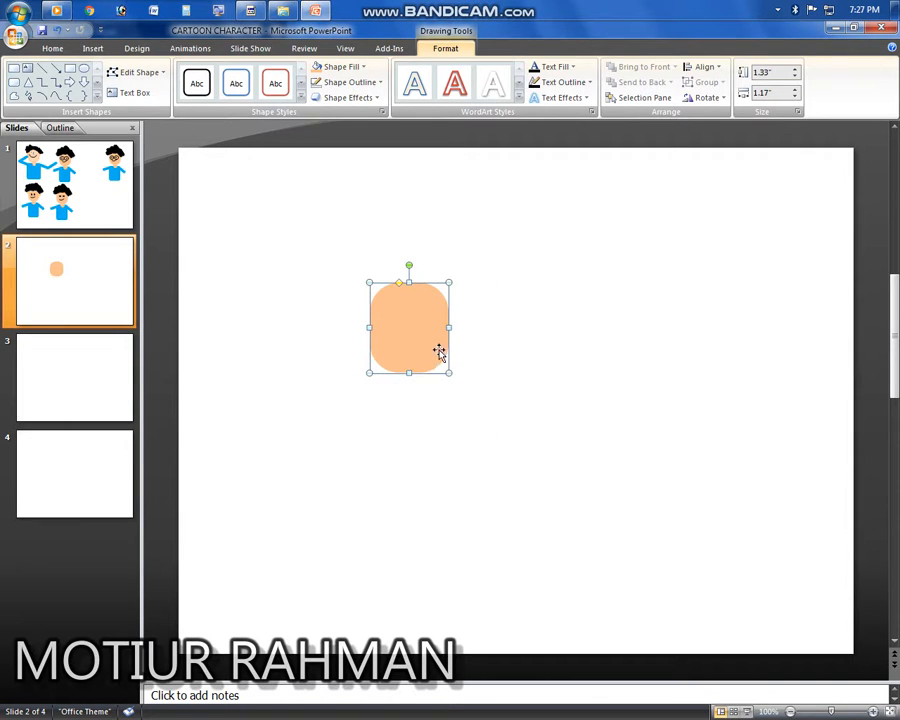
Step: Duplicate the face shape and place the copy on the right side of the slide
drag(413, 327, 722, 362)
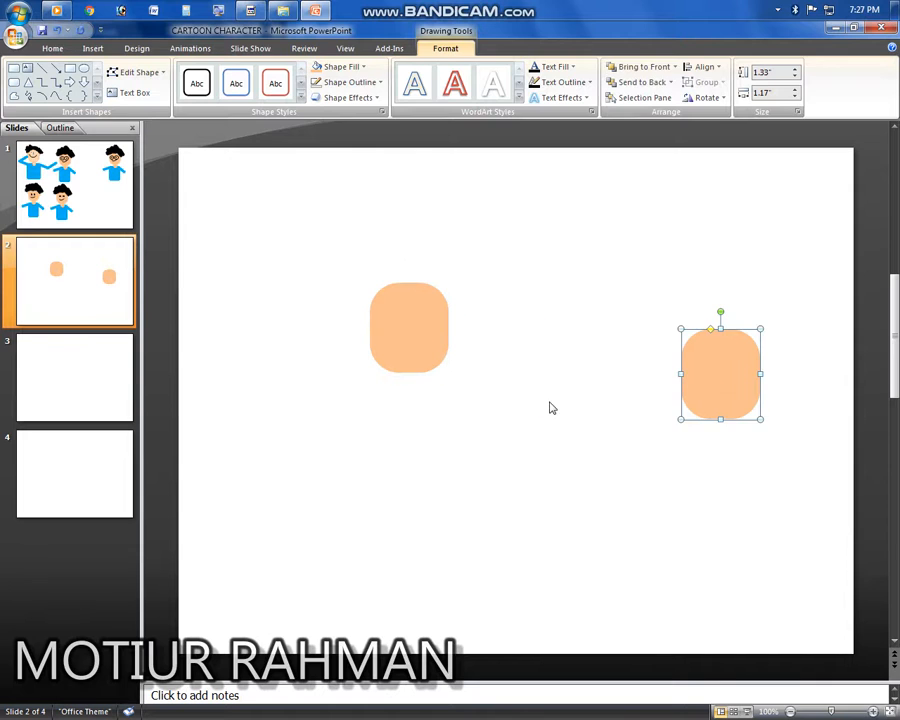
click(548, 406)
click(402, 318)
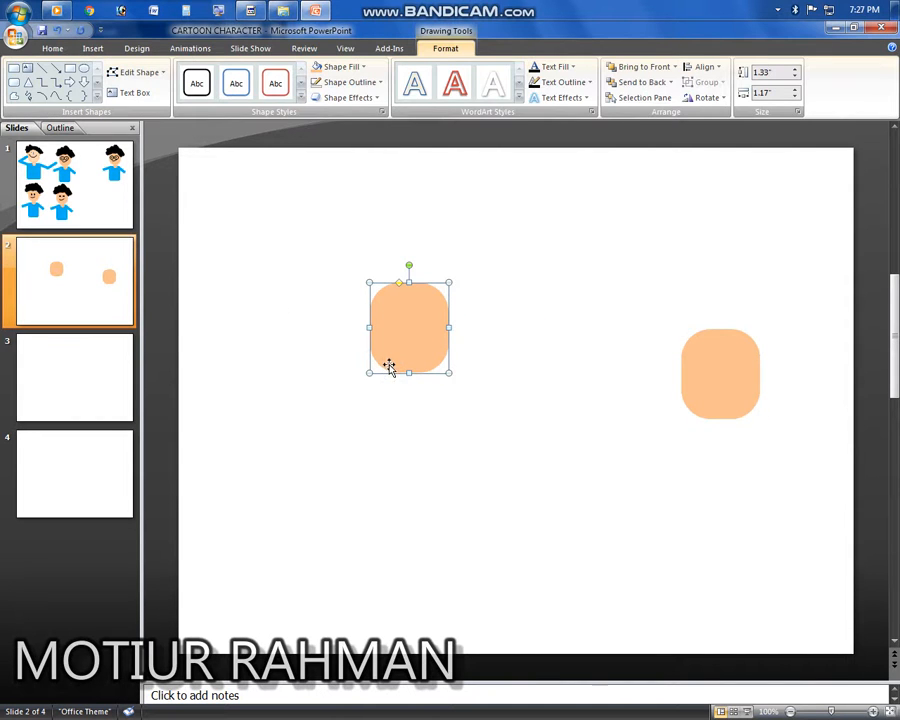
click(448, 457)
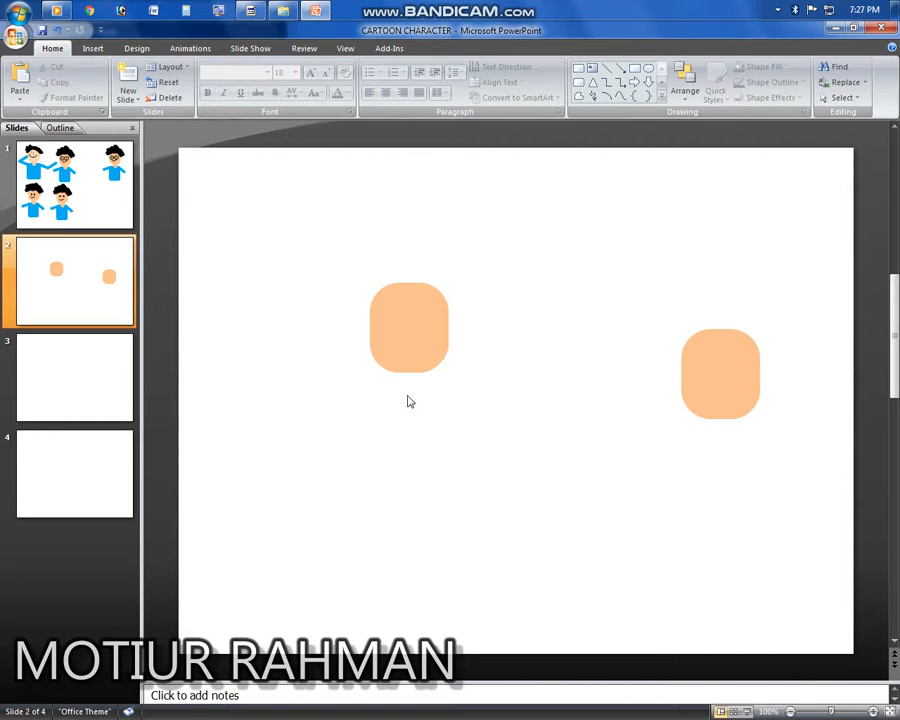
Step: Draw a small cloud shape about 0.75 by 0.67 inches to the upper left of the face
click(98, 50)
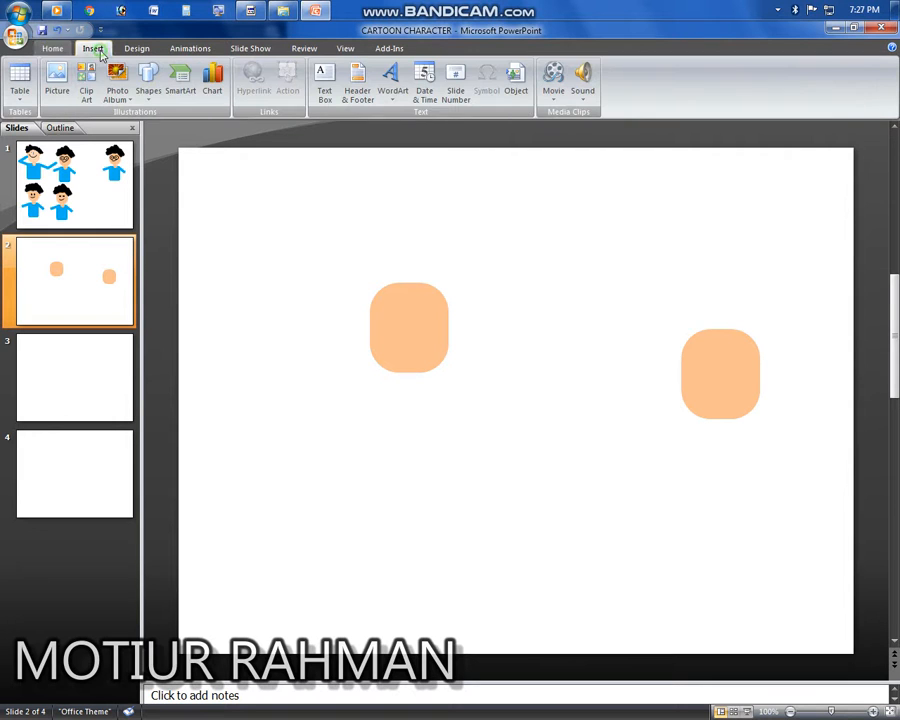
click(149, 96)
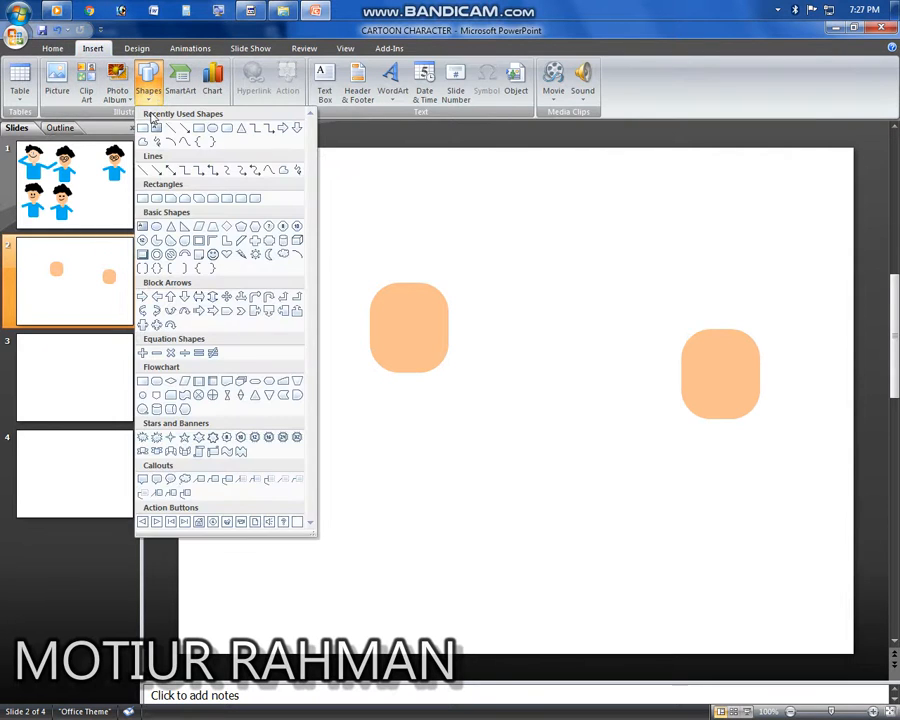
click(213, 127)
mouse_move(261, 250)
mouse_down()
mouse_move(297, 300)
mouse_move(311, 301)
mouse_up()
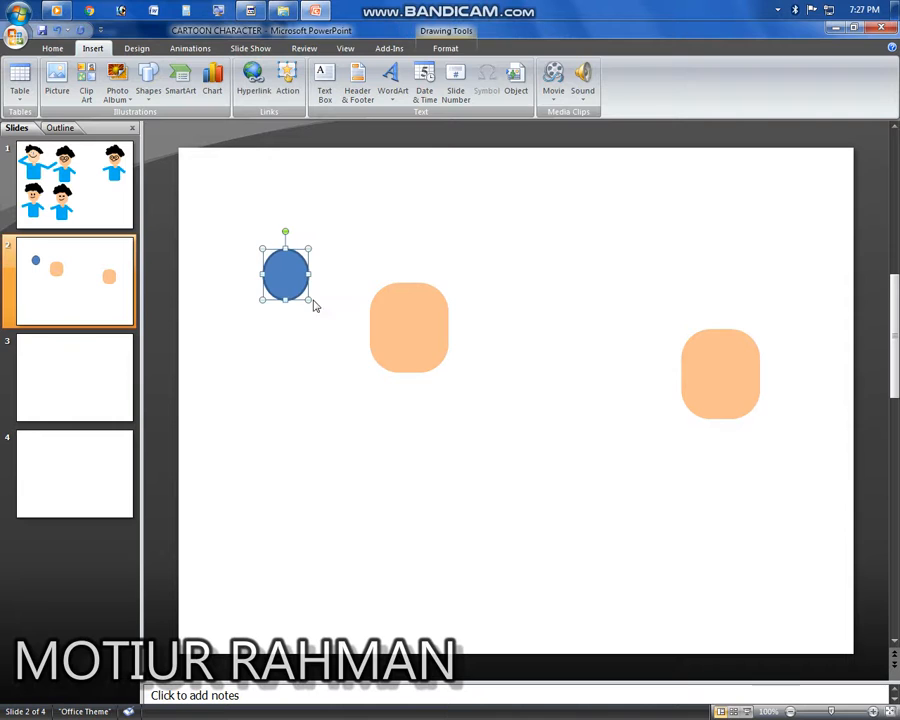
Step: Apply the black shape style to the cloud and remove its outline
click(452, 53)
click(236, 83)
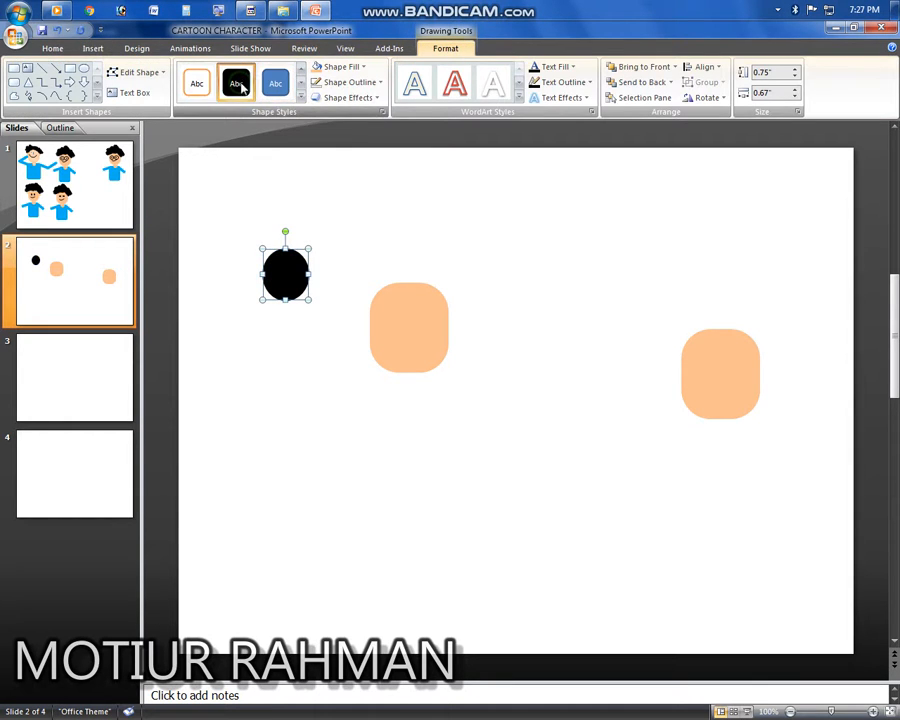
click(360, 84)
click(352, 202)
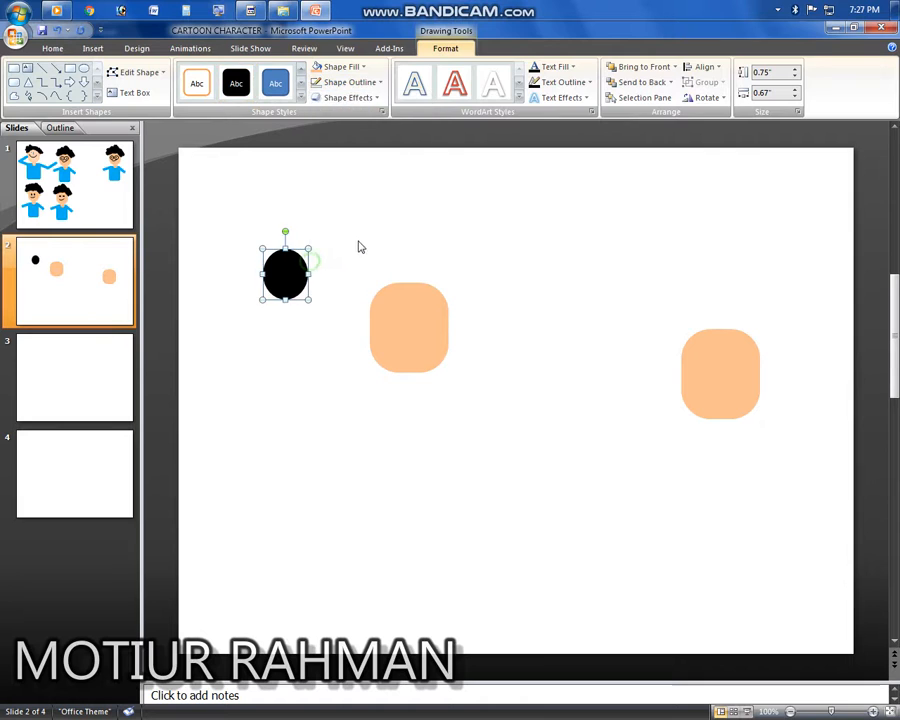
click(360, 247)
Step: Arrange black cloud shapes across the top of the first face to form curly hair
drag(284, 282, 417, 261)
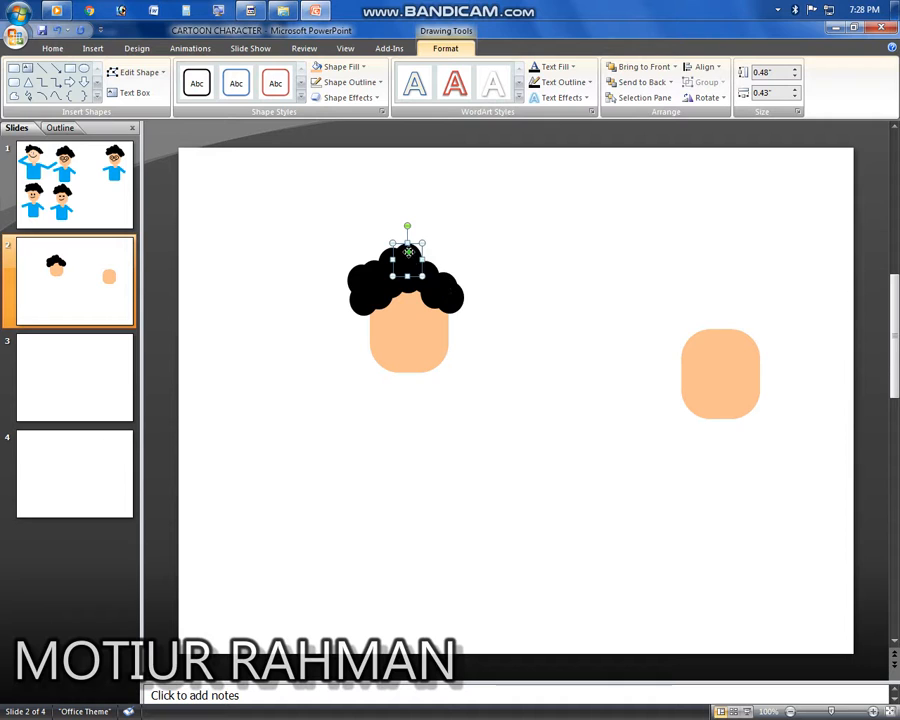
drag(439, 262, 465, 270)
click(477, 478)
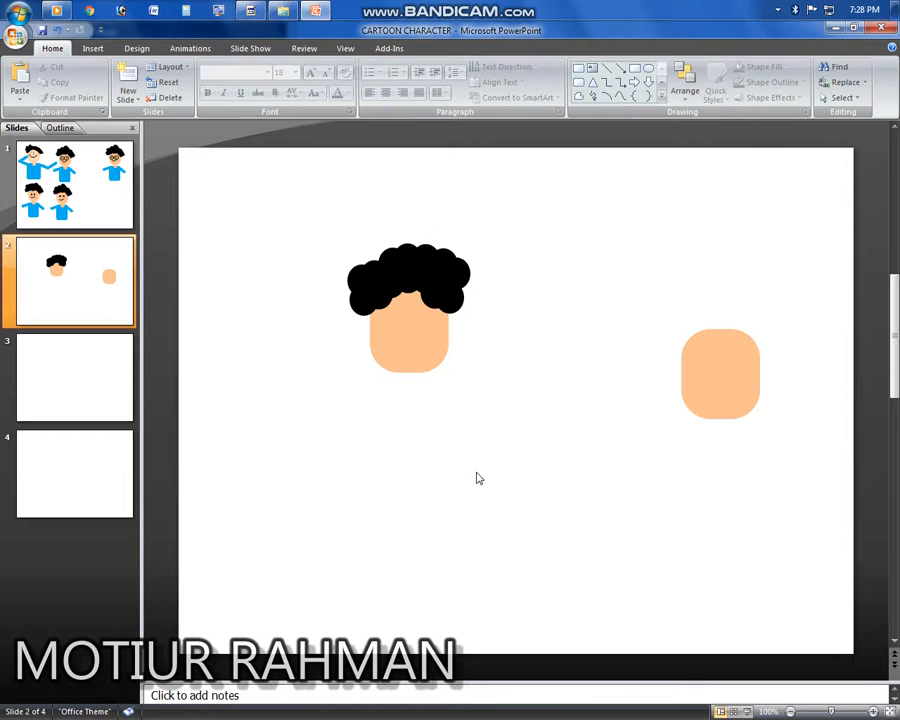
Step: Draw an oval about 1.75 by 1.5 inches below and right of the hair
click(541, 425)
click(92, 49)
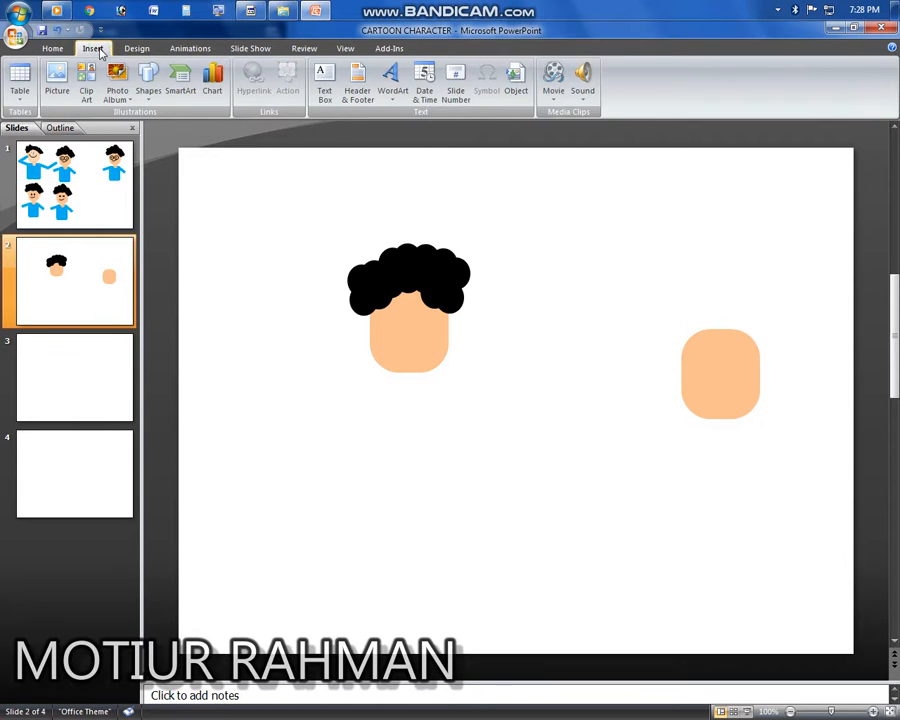
click(148, 85)
click(156, 226)
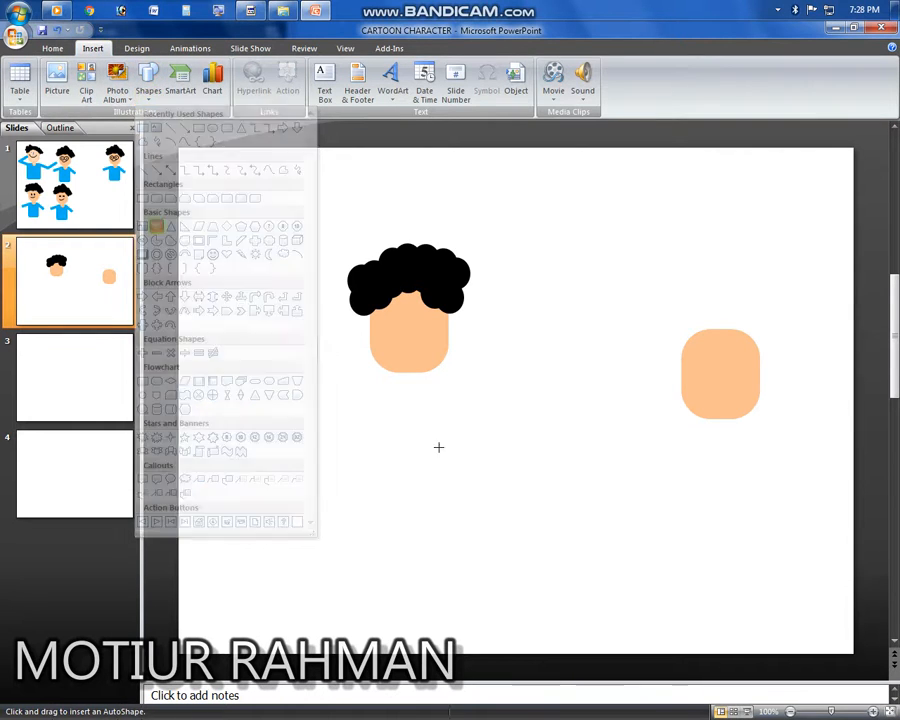
mouse_move(520, 380)
mouse_down()
mouse_move(616, 512)
mouse_move(623, 496)
mouse_up()
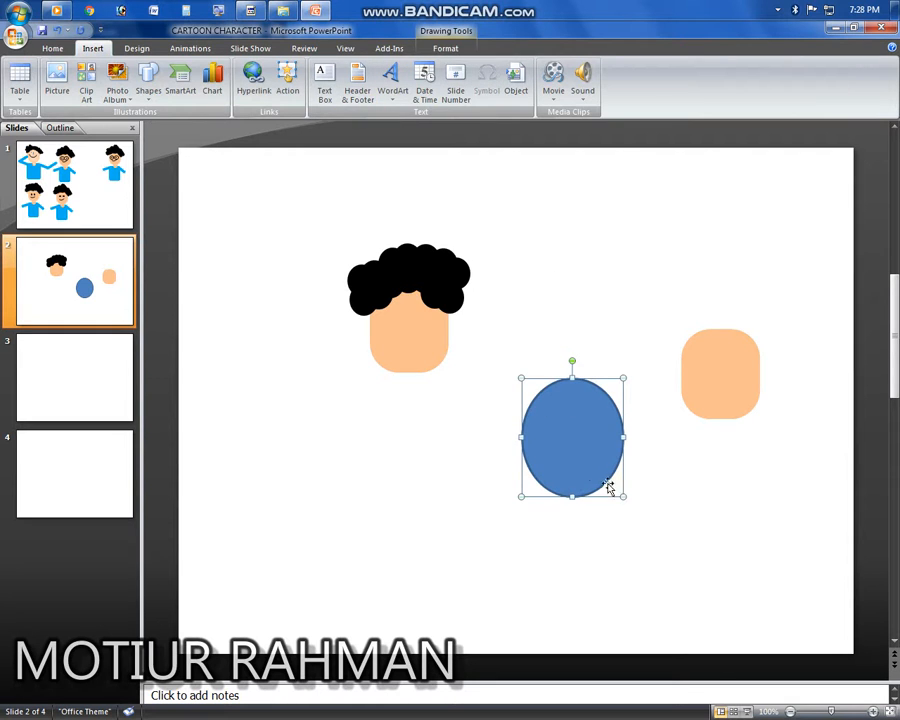
Step: Fill the oval with light orange and remove its outline
click(445, 48)
click(365, 68)
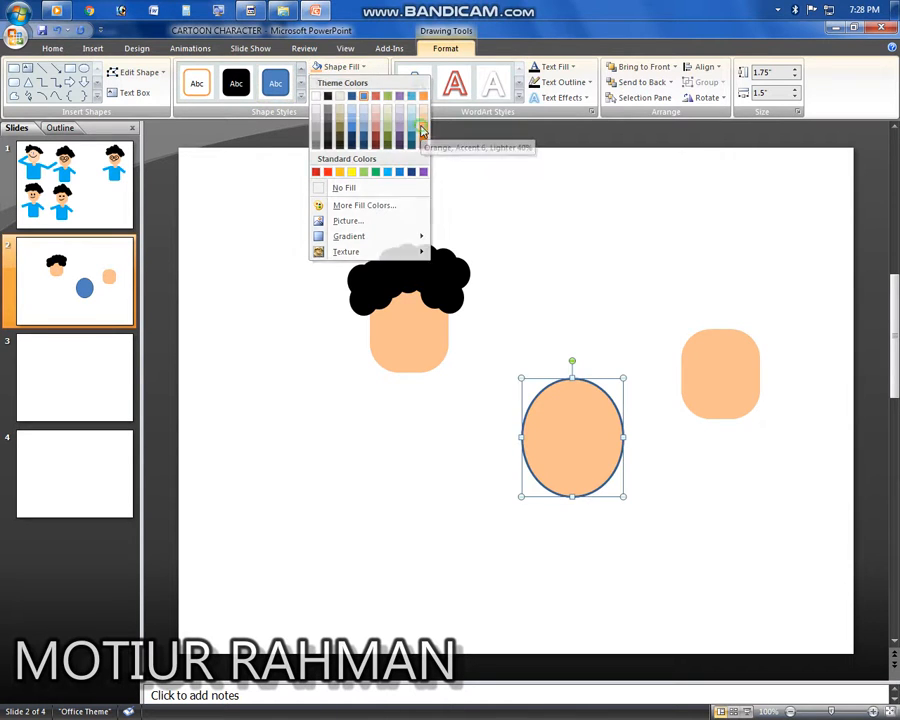
click(422, 130)
click(356, 82)
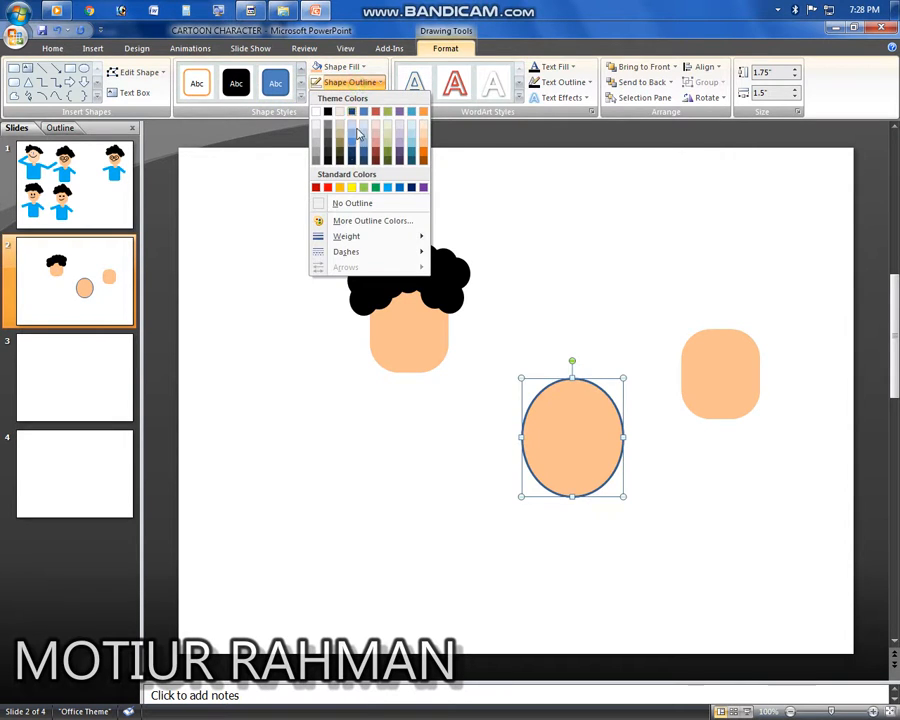
click(336, 202)
Step: Shrink the oval into a small ear and place it at the face's right side below the hair
drag(589, 437, 566, 397)
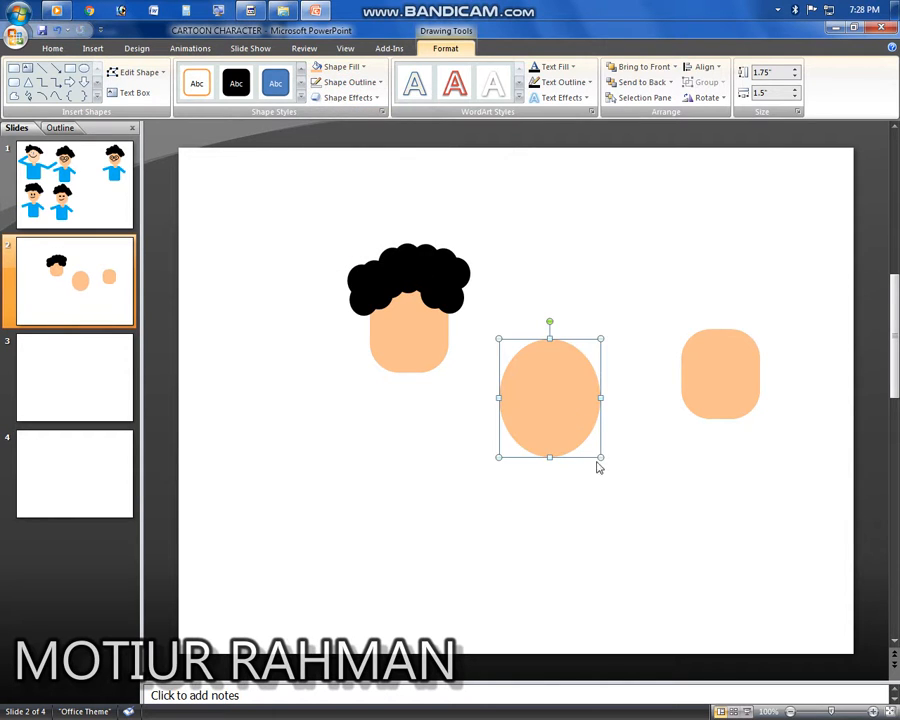
drag(600, 457, 391, 315)
click(515, 352)
Step: Send the right ear to the back behind the face
click(451, 316)
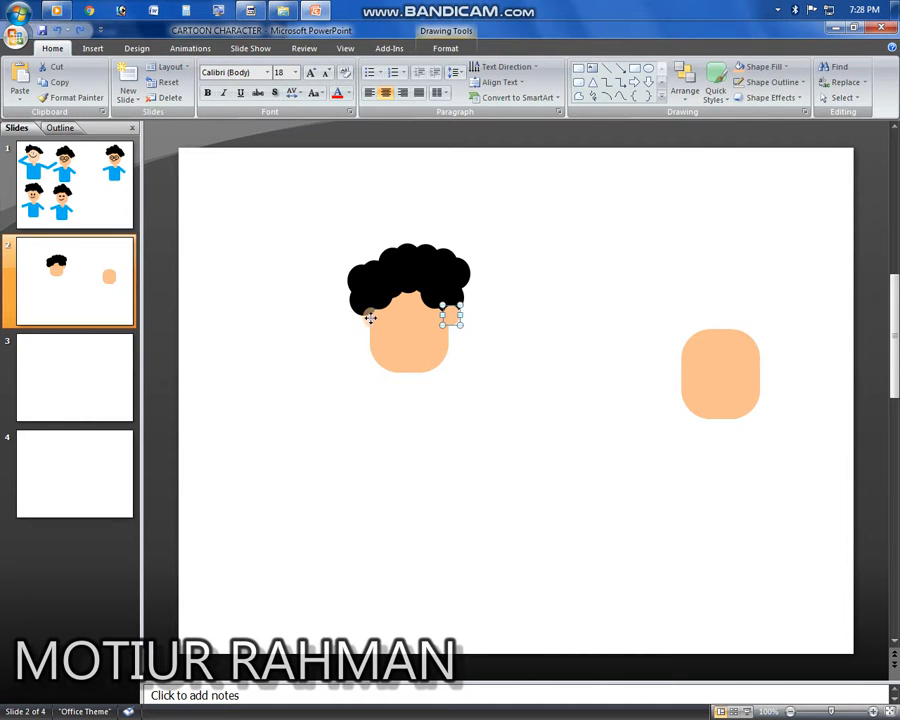
click(482, 446)
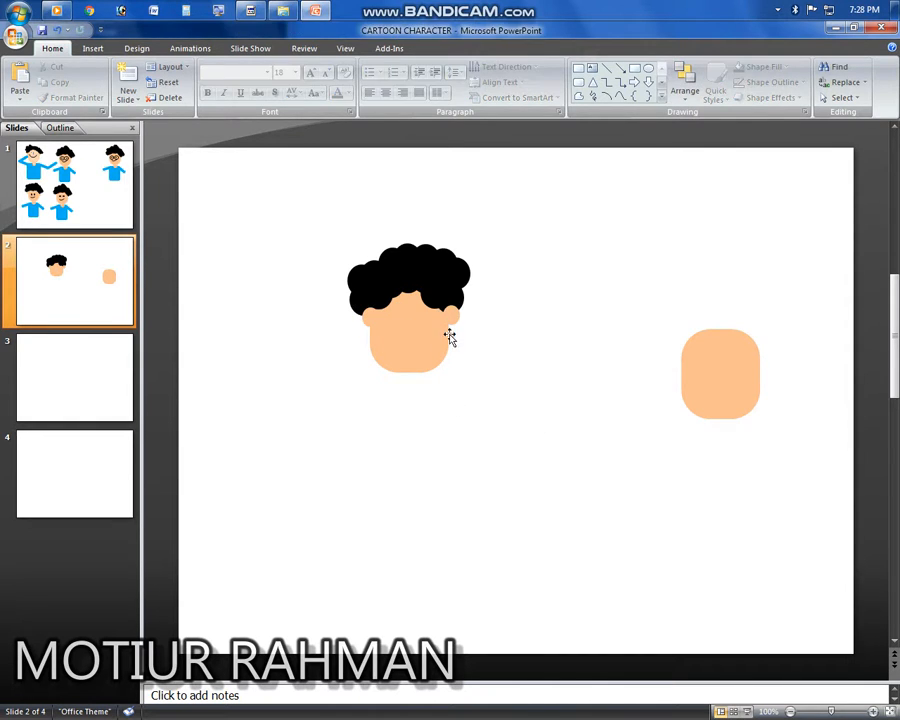
click(453, 315)
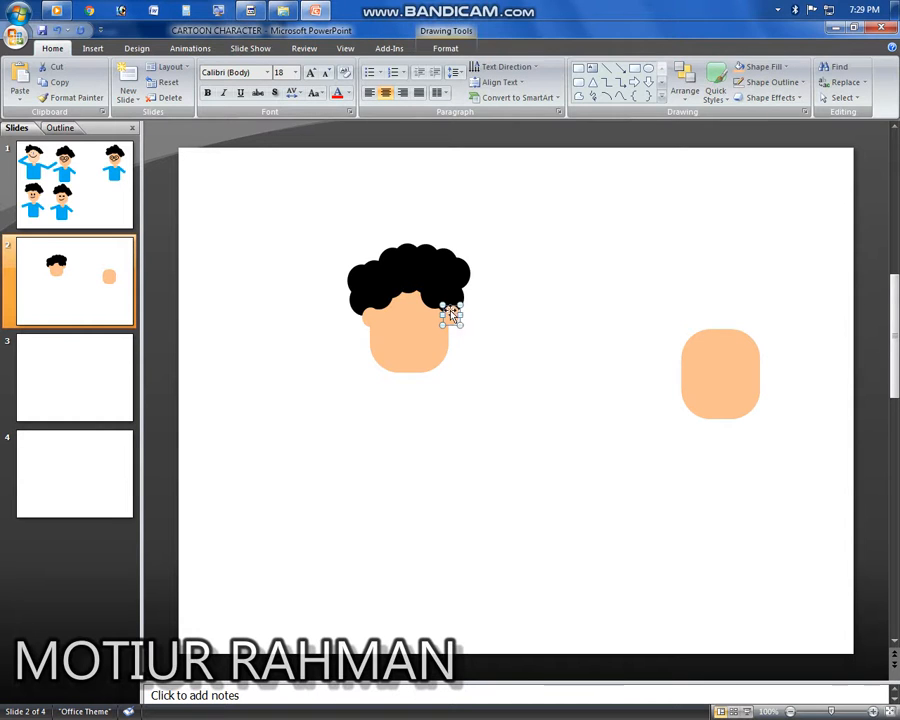
right_click(451, 317)
mouse_move(526, 404)
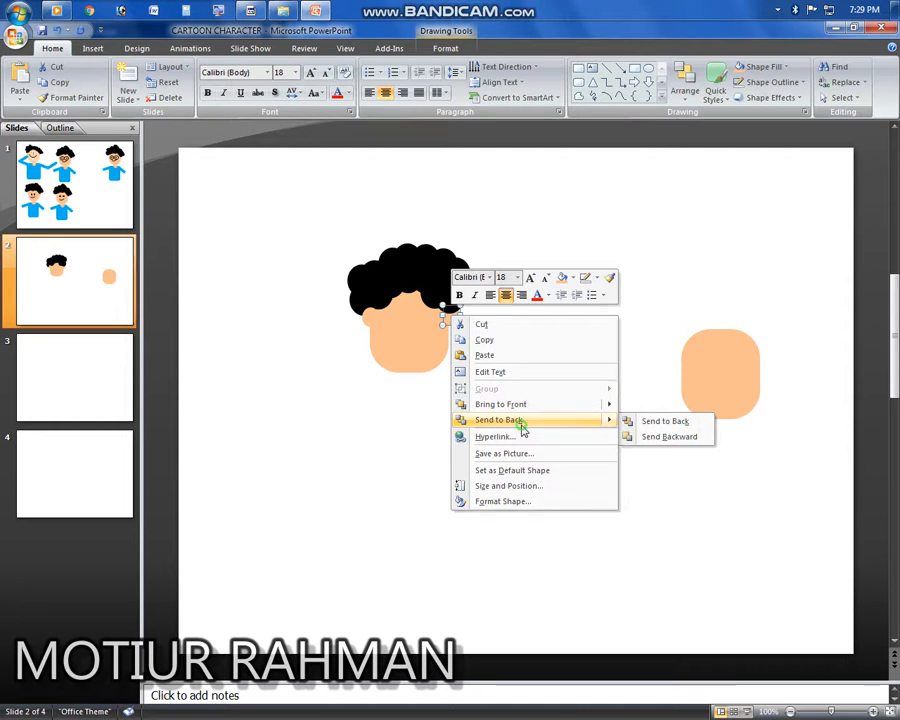
click(520, 421)
click(531, 511)
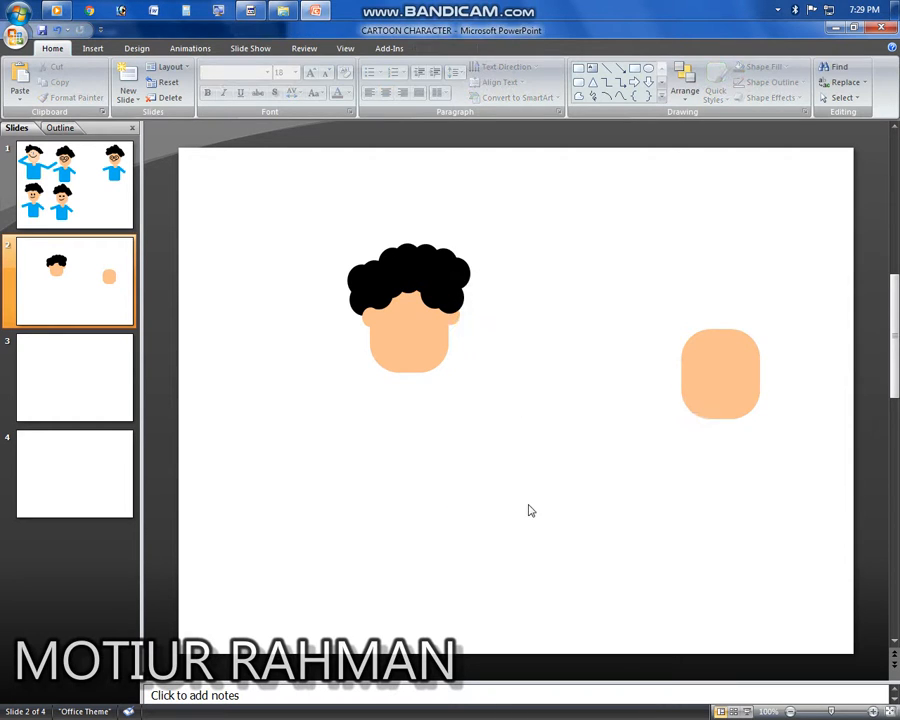
Step: Send the left ear to the back behind the face
click(372, 318)
right_click(372, 318)
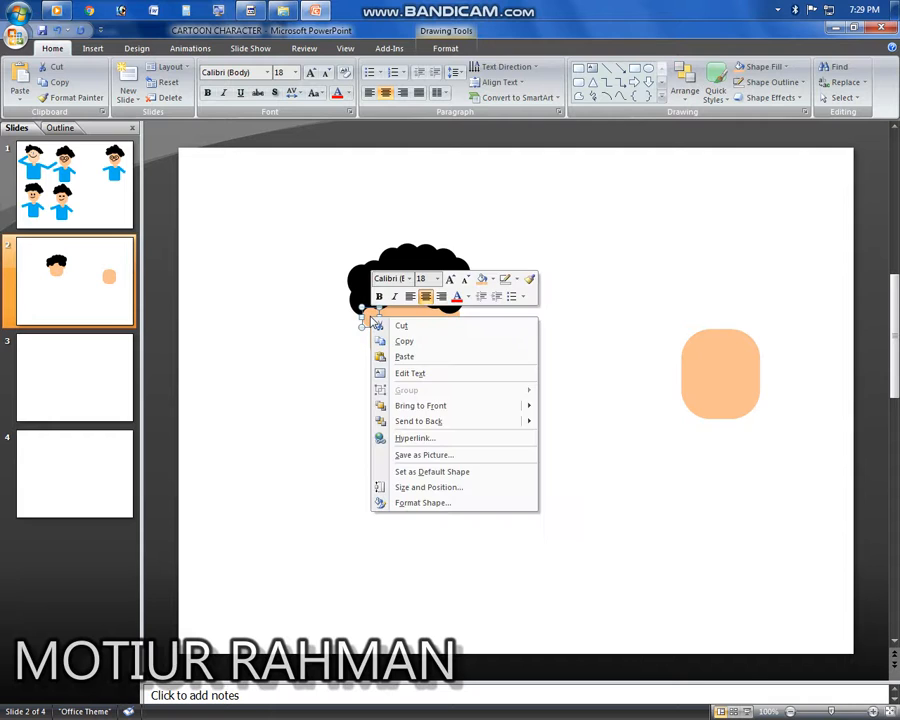
click(426, 428)
click(531, 470)
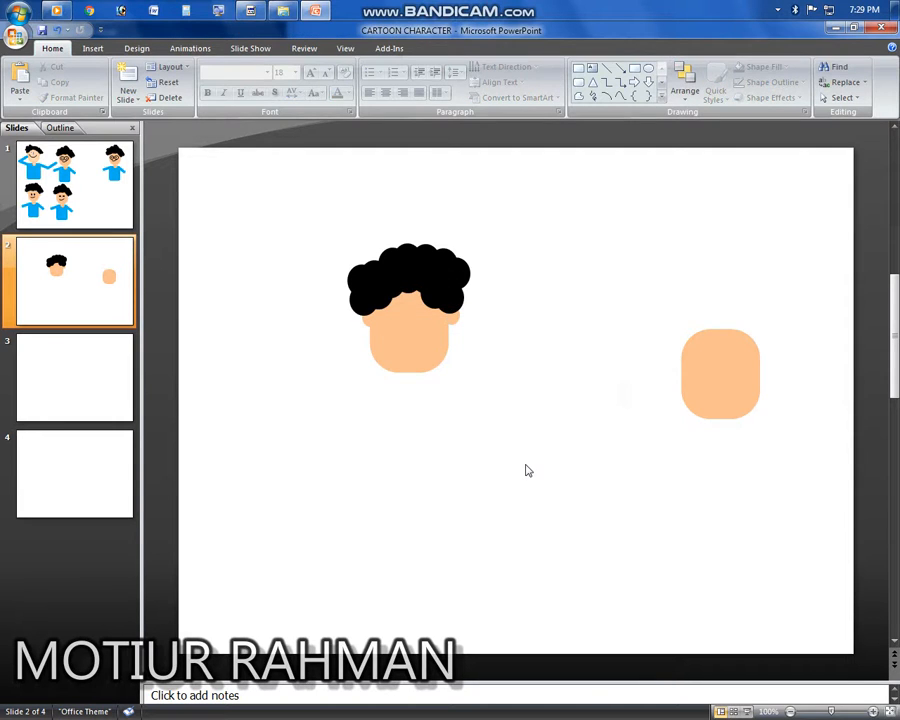
Step: Move the hair puff over the right ear slightly down and left
click(448, 300)
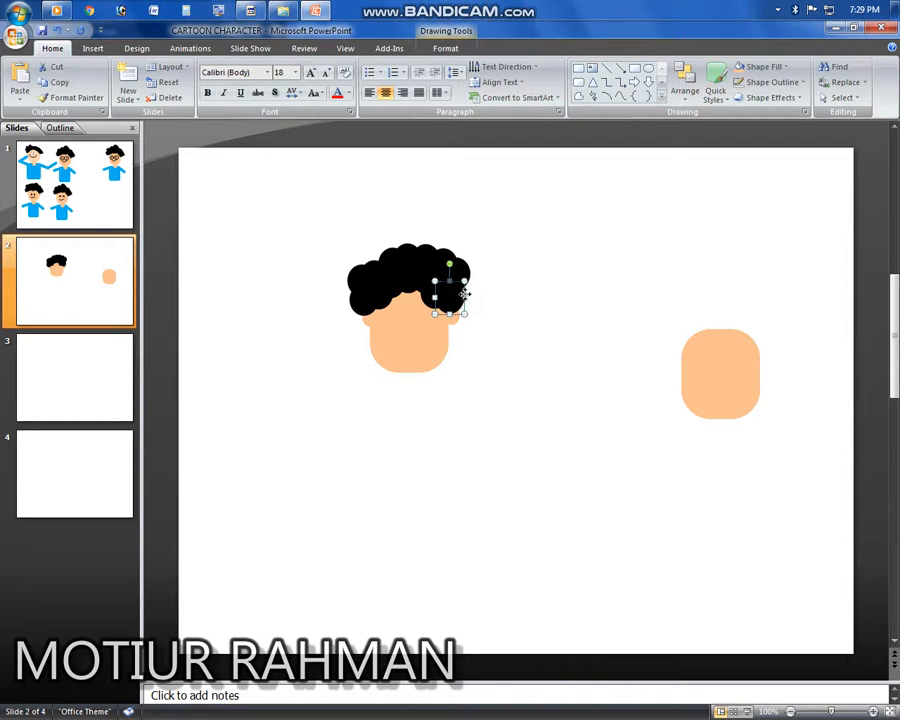
drag(465, 294, 461, 303)
click(534, 313)
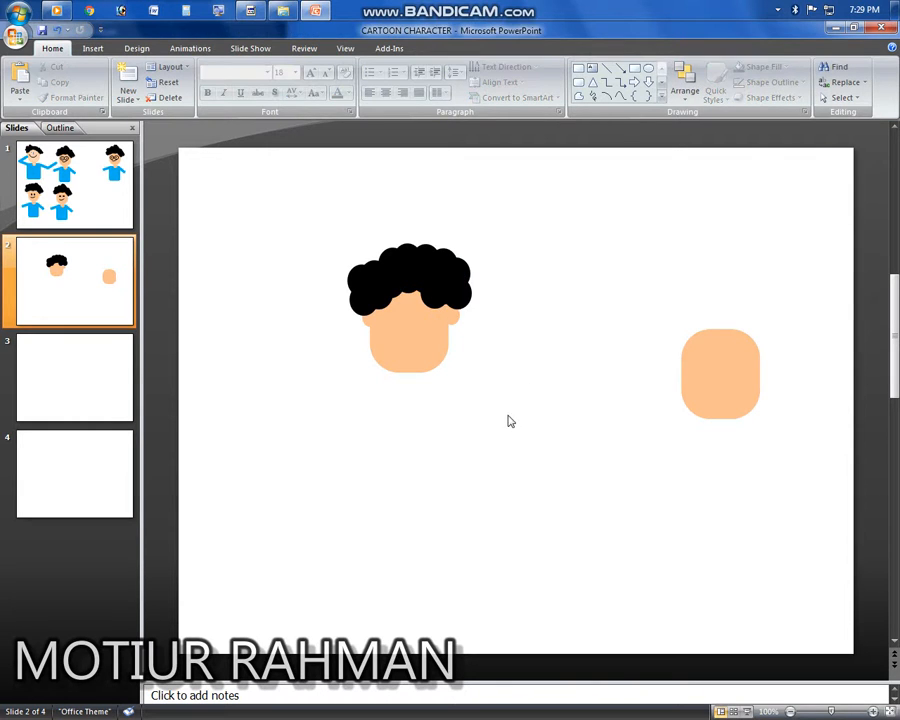
click(397, 264)
drag(405, 265, 383, 265)
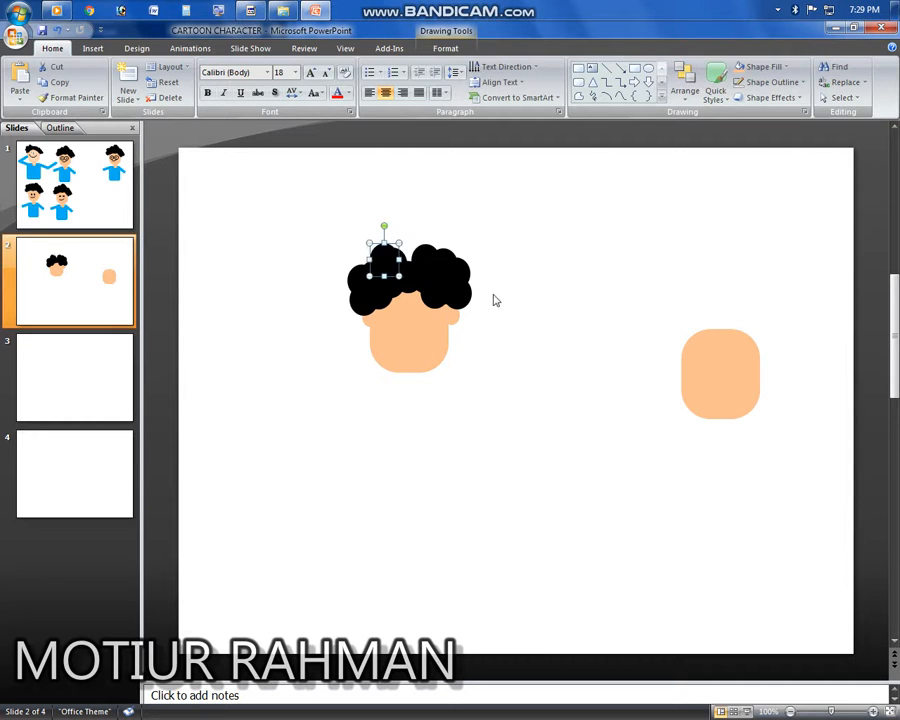
key(ctrl+z)
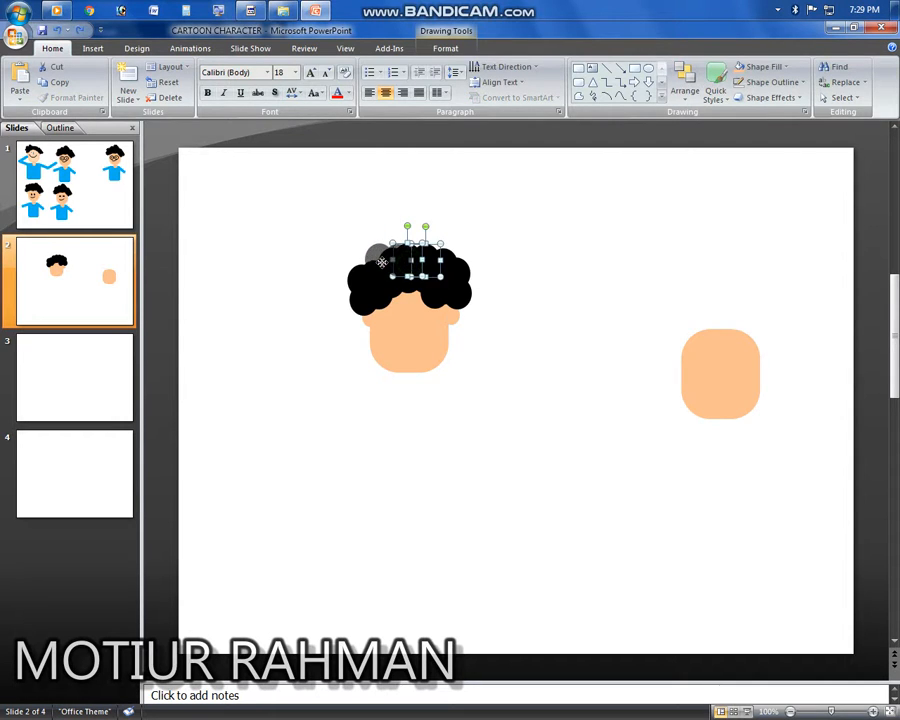
click(530, 363)
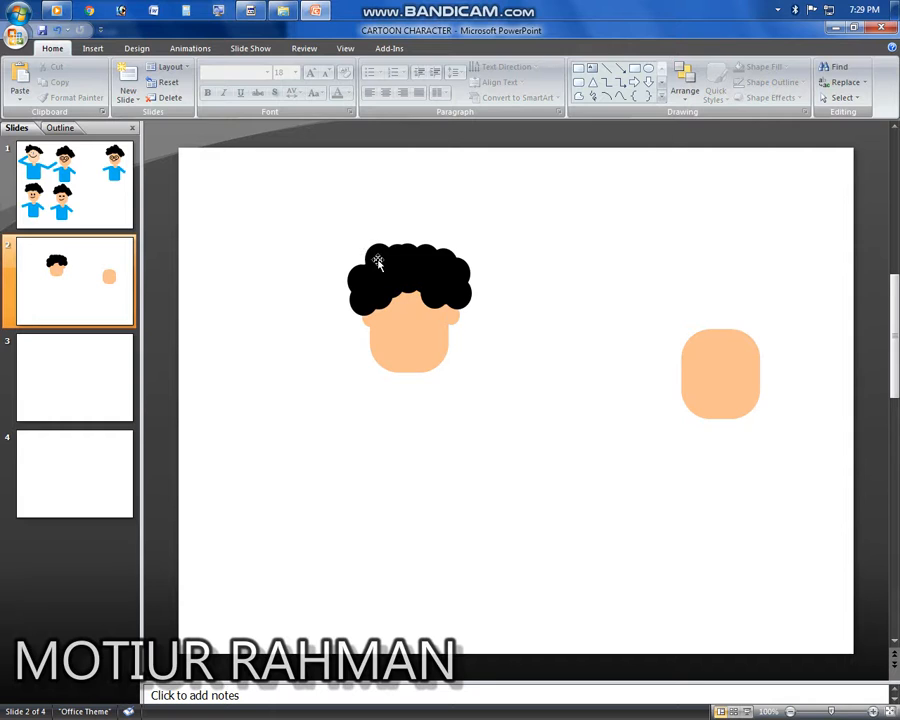
click(377, 262)
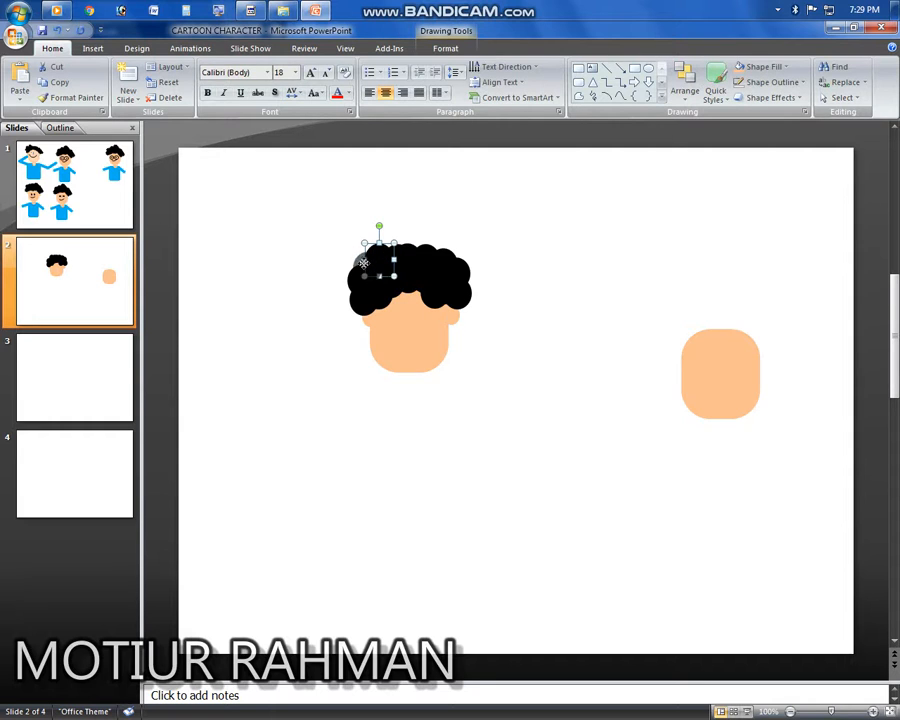
click(535, 291)
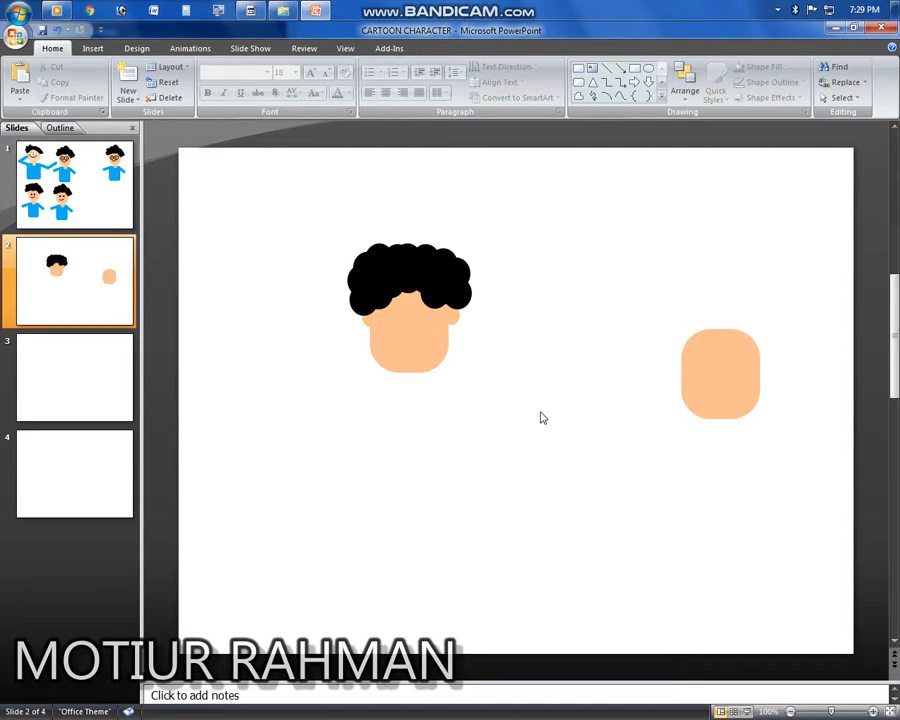
Step: Nudge the right hair puff up slightly
click(435, 297)
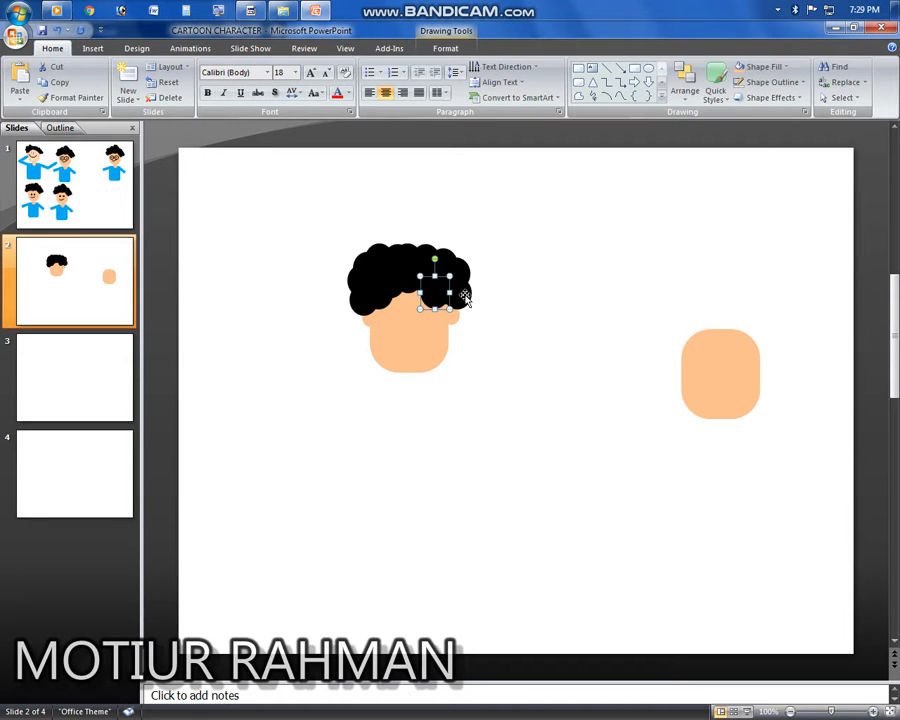
key(Up)
key(Up)
click(516, 325)
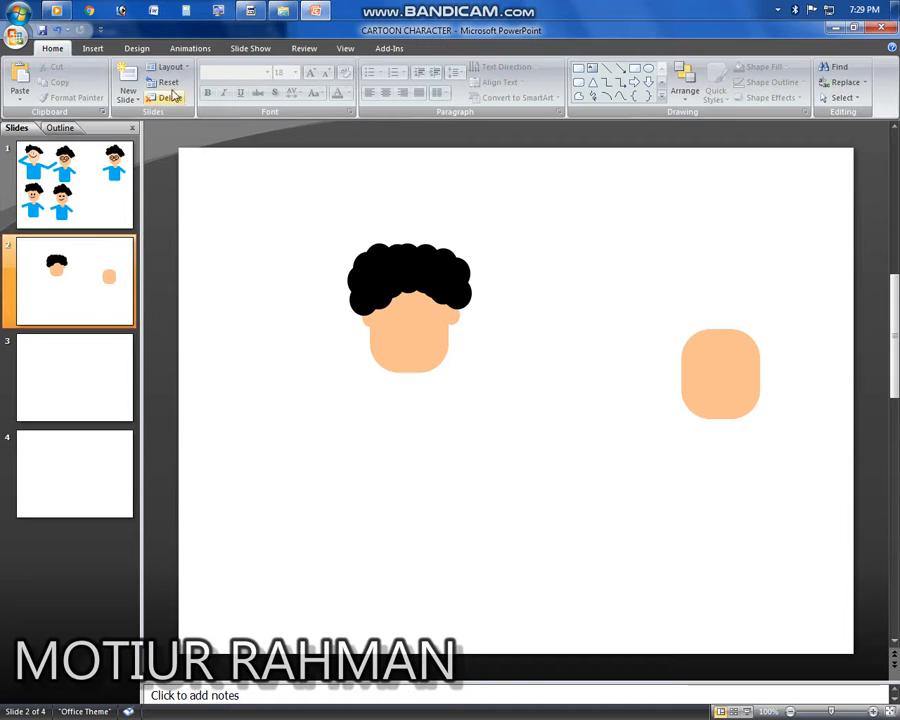
Step: Draw a small oval about 0.42 by 0.33 inches to the right of the face
click(92, 48)
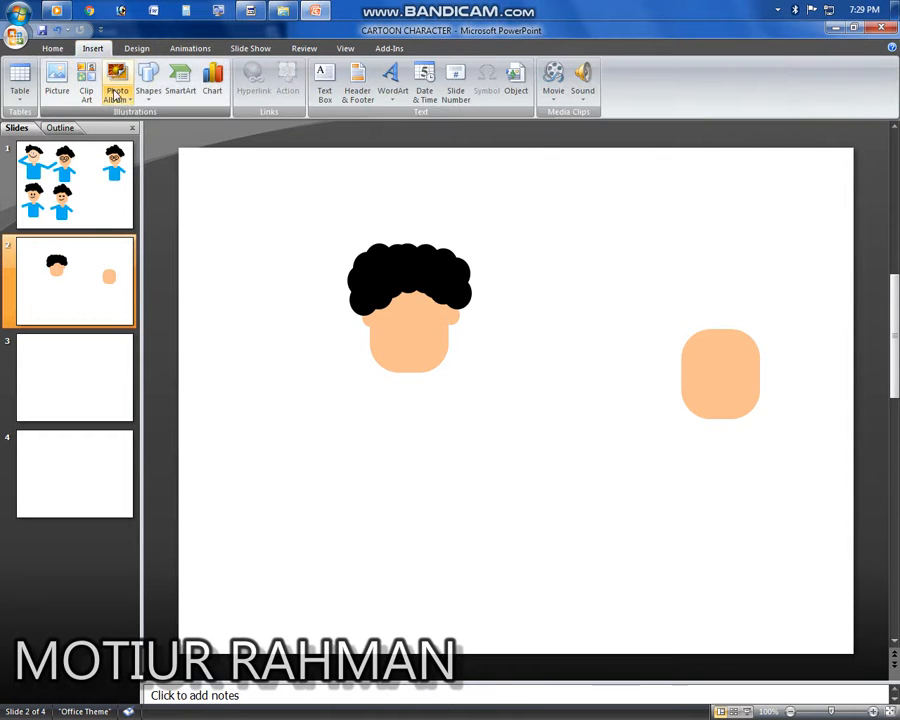
click(147, 85)
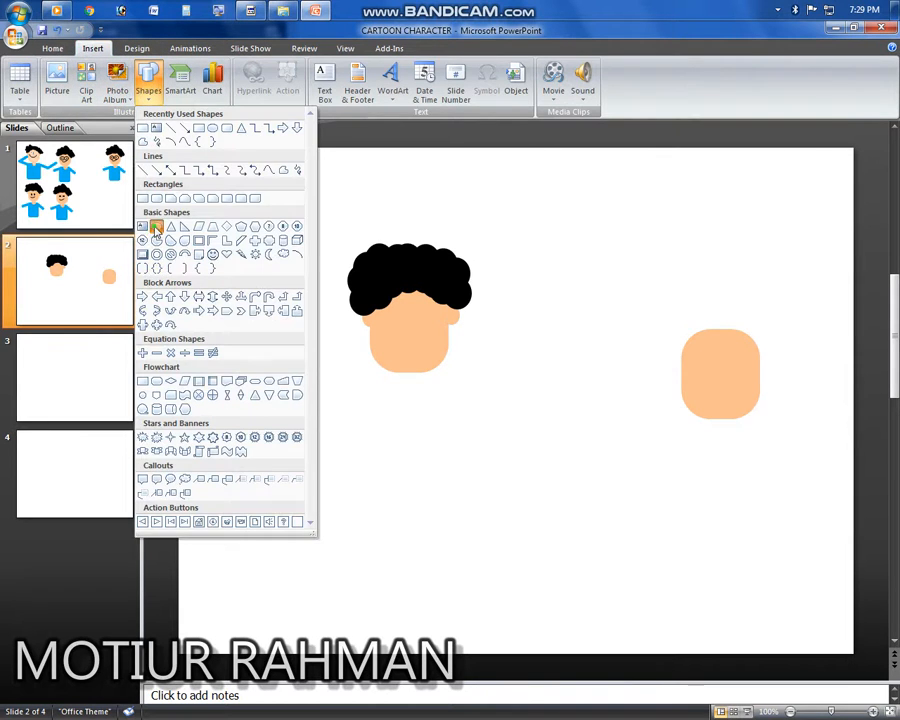
click(156, 226)
mouse_move(552, 339)
mouse_down()
mouse_move(591, 375)
mouse_move(581, 370)
mouse_up()
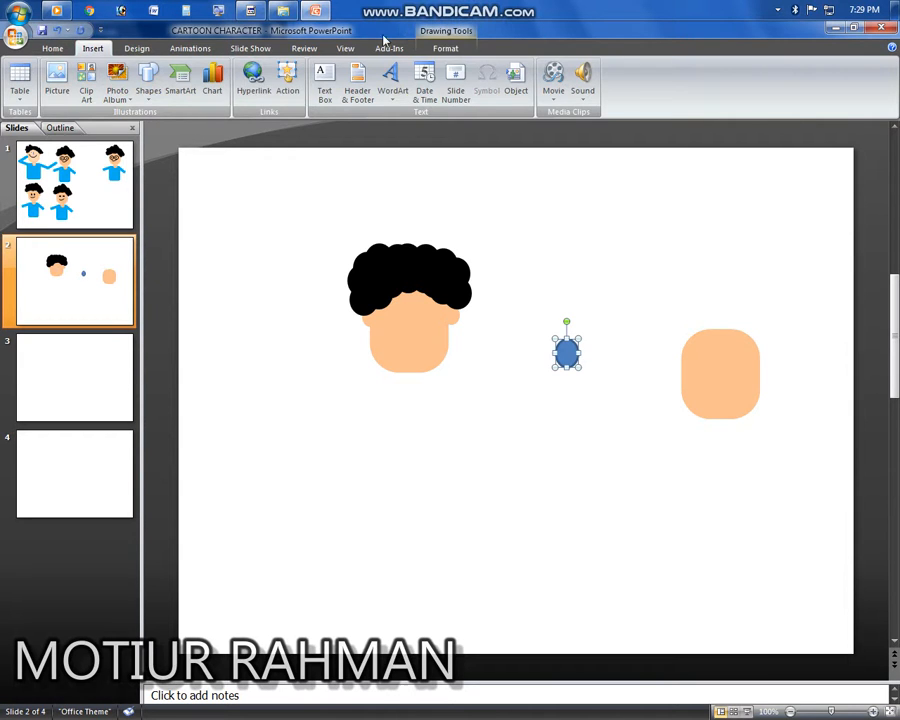
Step: Apply the black shape style and a black outline to the small oval
click(442, 47)
click(238, 87)
click(350, 82)
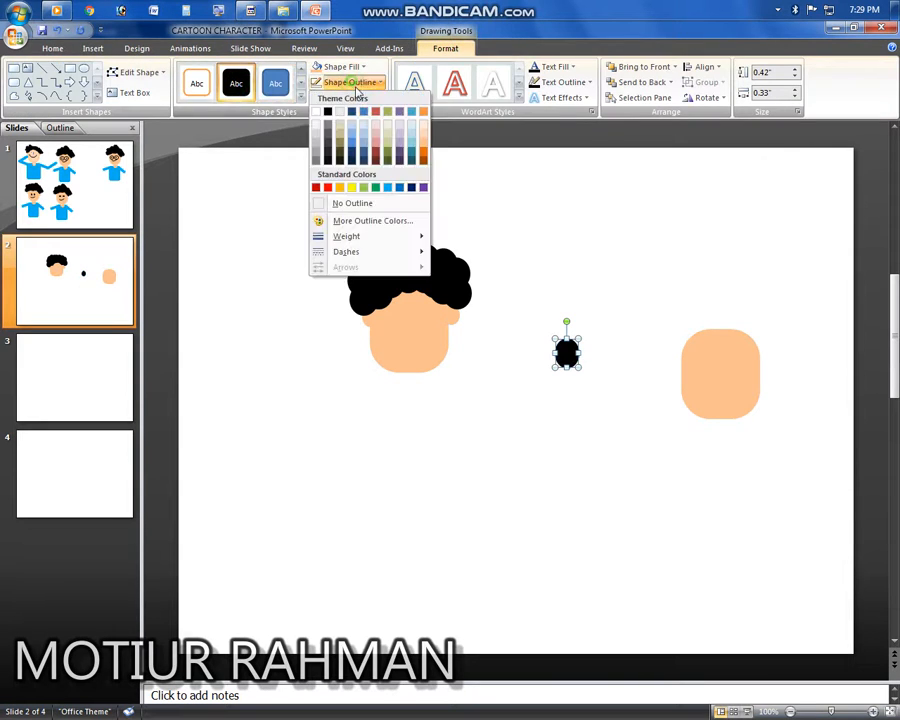
click(326, 163)
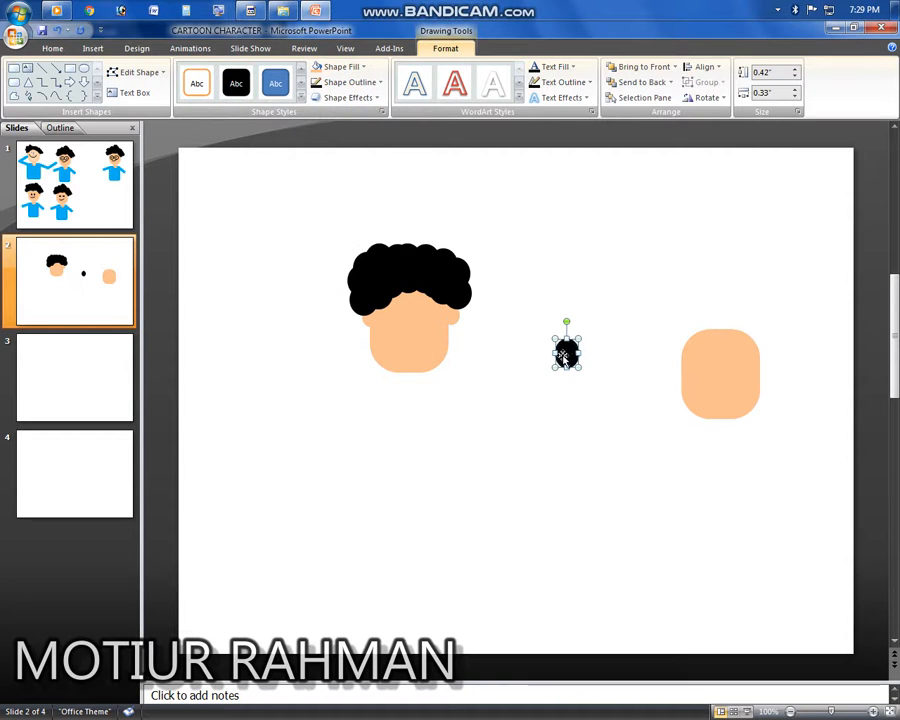
Step: Apply the white shape style to the oval and give it a black outline
click(197, 83)
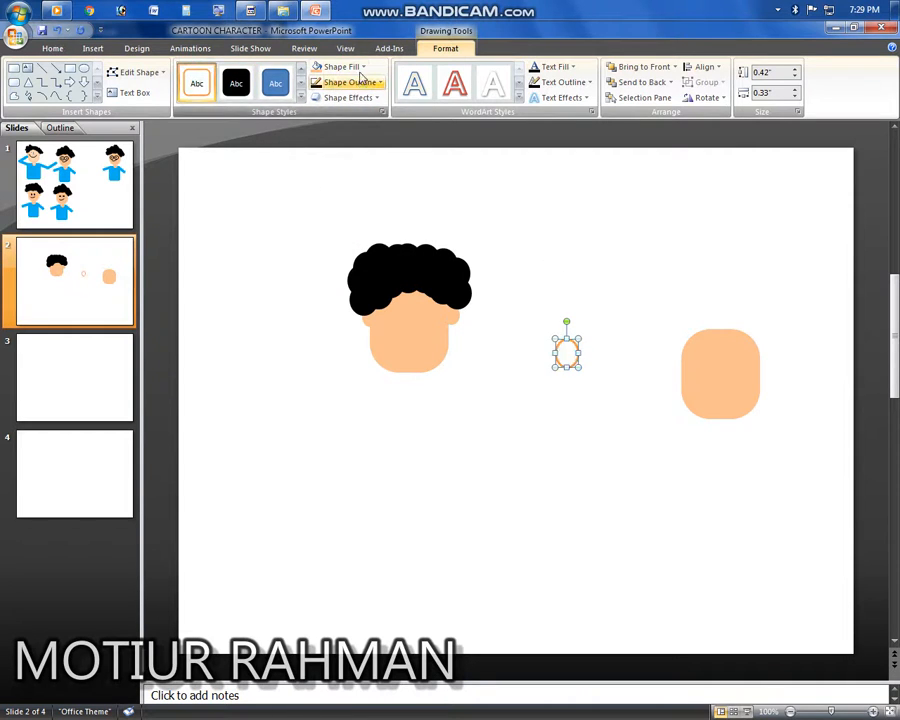
click(362, 80)
click(327, 111)
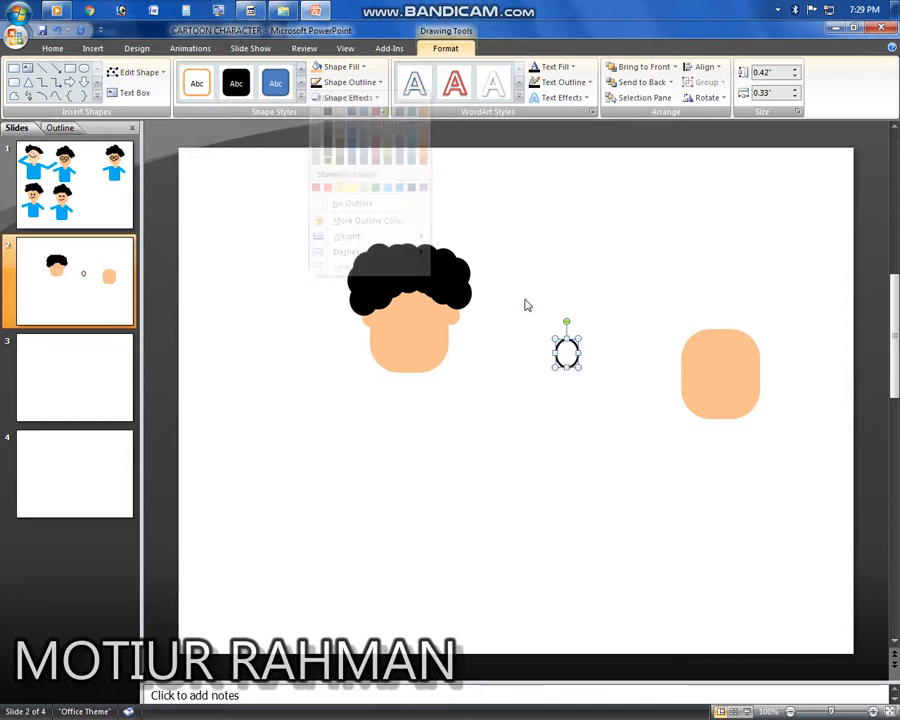
Step: Duplicate the oval beside it and give the copy the black shape style
drag(568, 352, 608, 268)
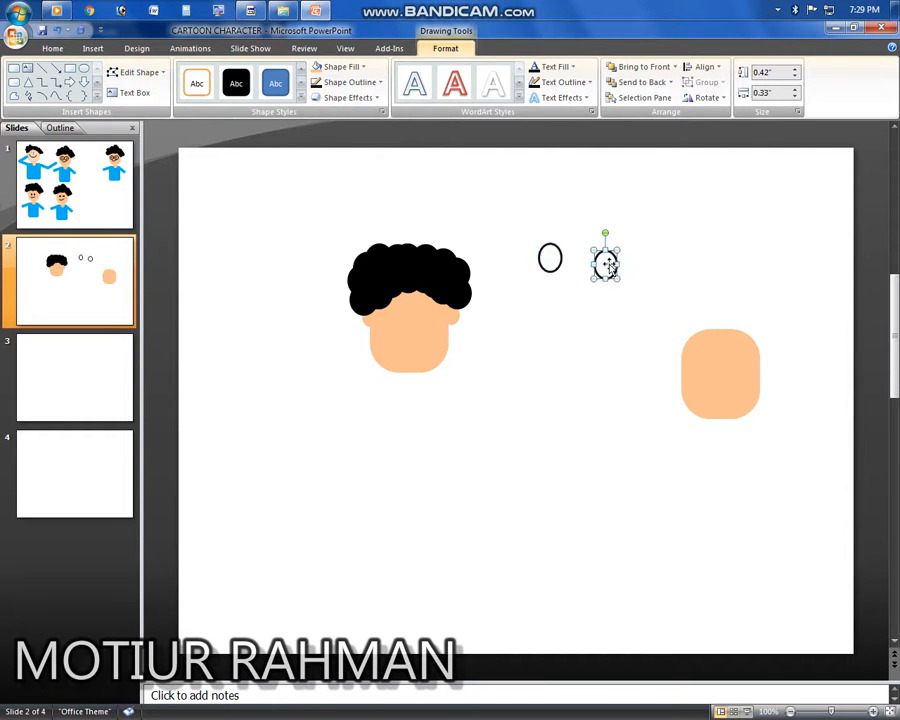
click(236, 83)
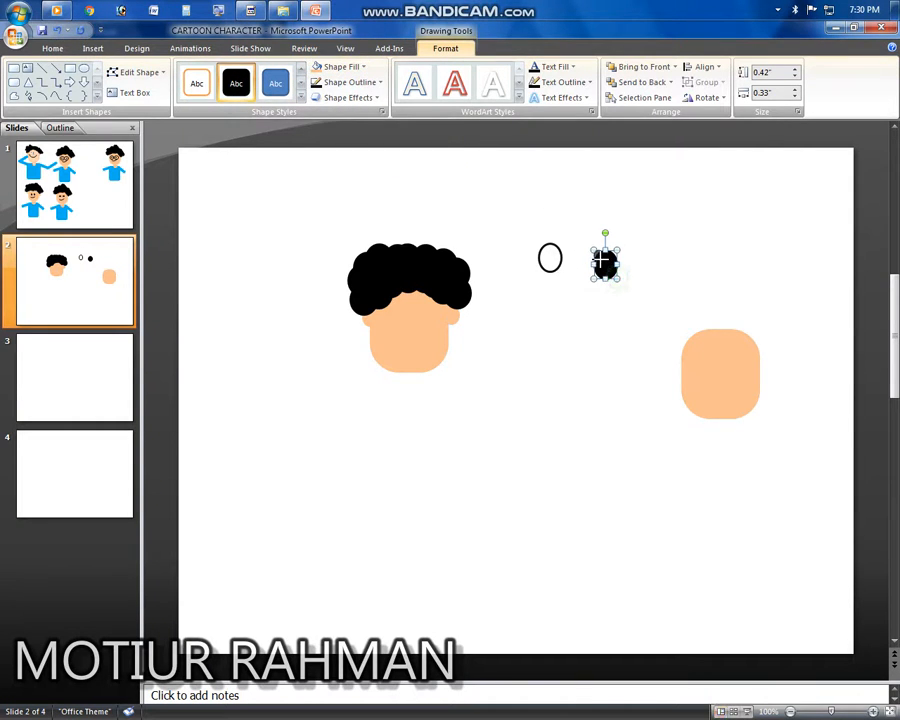
Step: Shrink the black oval into a pupil about 0.14 by 0.11 inches and place it inside the white eye
drag(616, 277, 604, 271)
scroll(598, 258, up, 5)
mouse_move(519, 391)
mouse_down()
mouse_move(312, 388)
mouse_move(329, 403)
mouse_up()
click(460, 416)
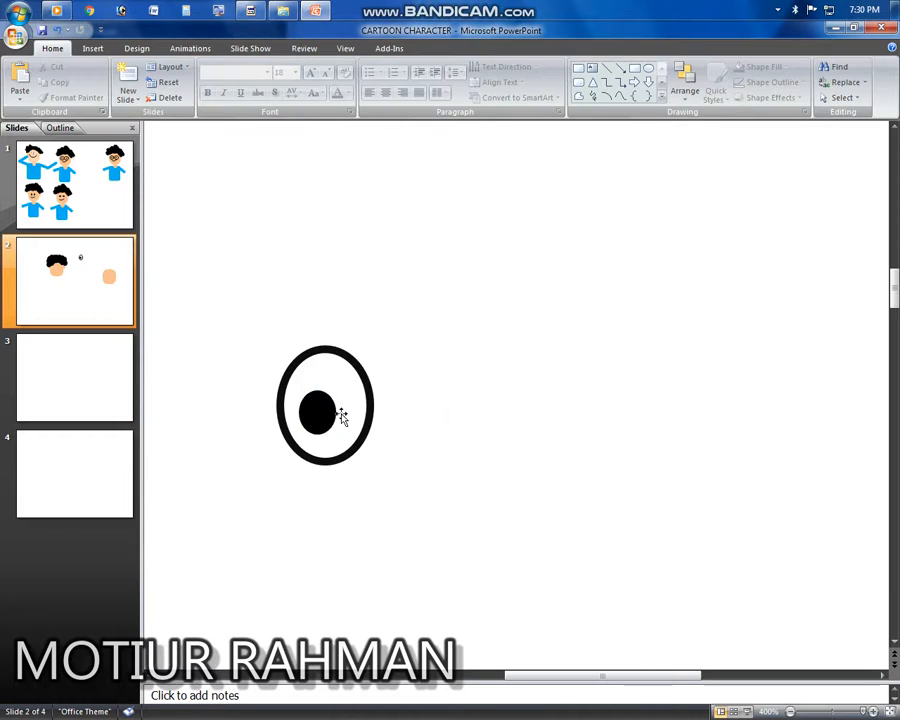
Step: Nudge the pupil into position within the eye
click(327, 409)
key(Right)
key(Right)
key(Up)
key(Up)
key(Up)
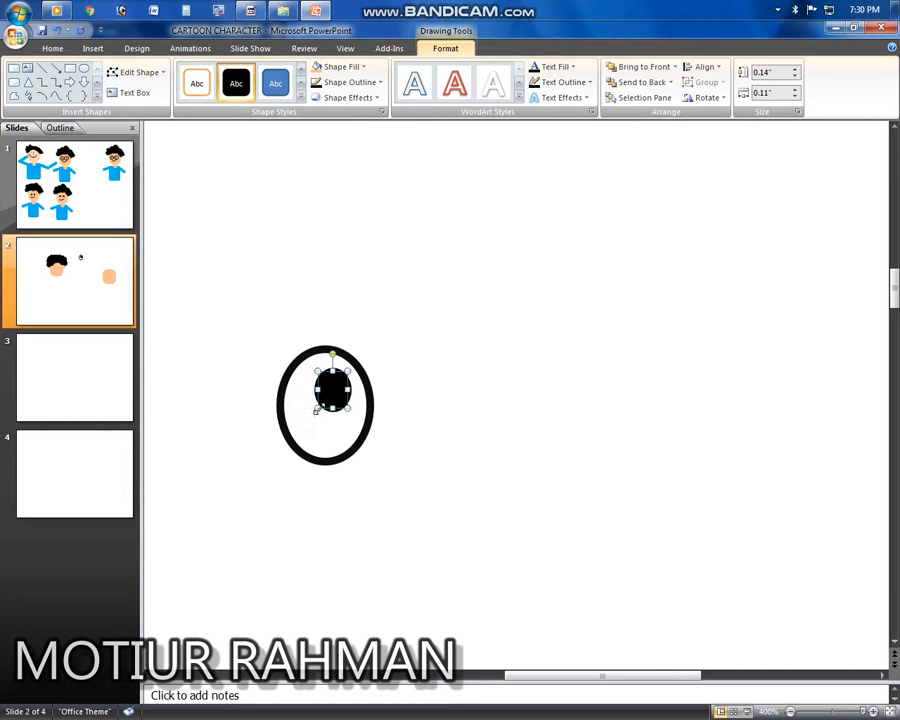
key(Down)
key(Down)
key(Down)
key(Left)
key(Left)
key(Left)
Step: Group the eye outline and its pupil
click(231, 348)
drag(247, 335, 405, 477)
right_click(324, 405)
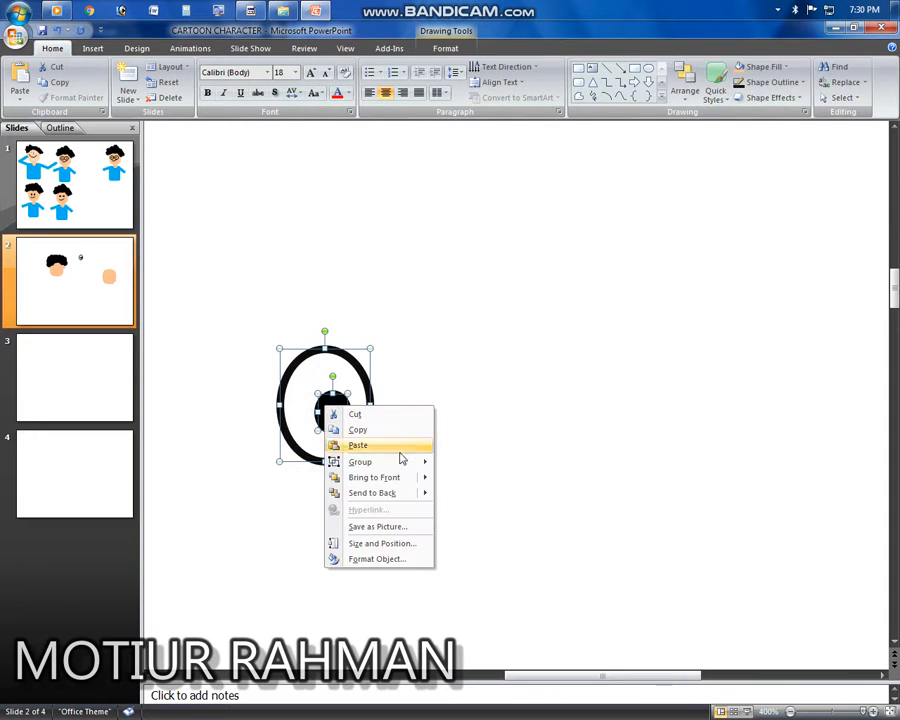
mouse_move(398, 462)
click(479, 466)
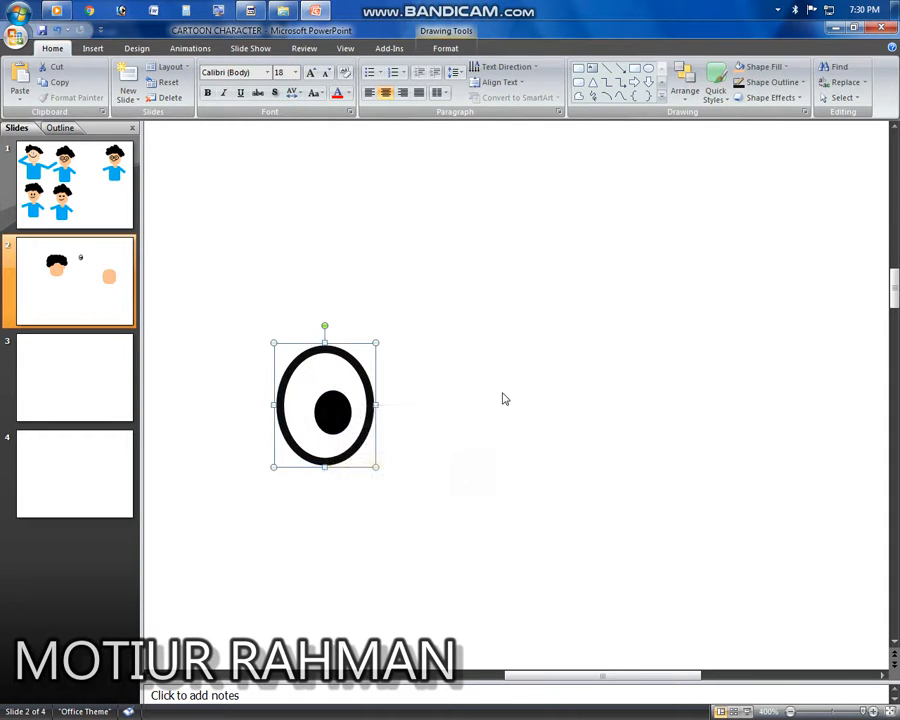
Step: Duplicate the grouped eye and place the copy to its right
click(502, 396)
drag(331, 395, 450, 402)
click(571, 421)
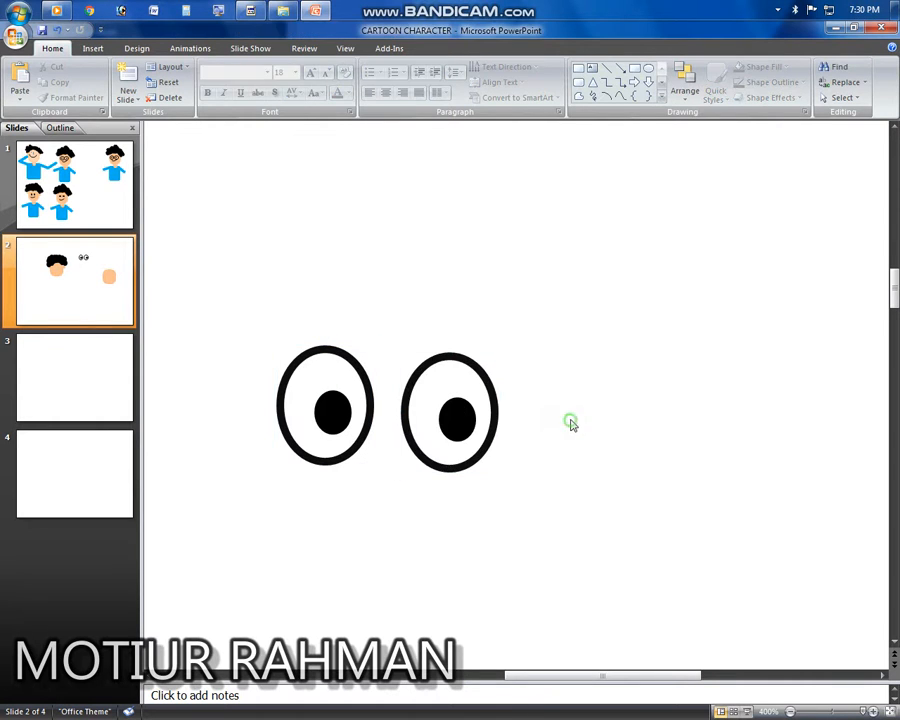
Step: Move the second eye closer to the first
click(424, 406)
key(Left)
key(Right)
key(Right)
key(Right)
key(Right)
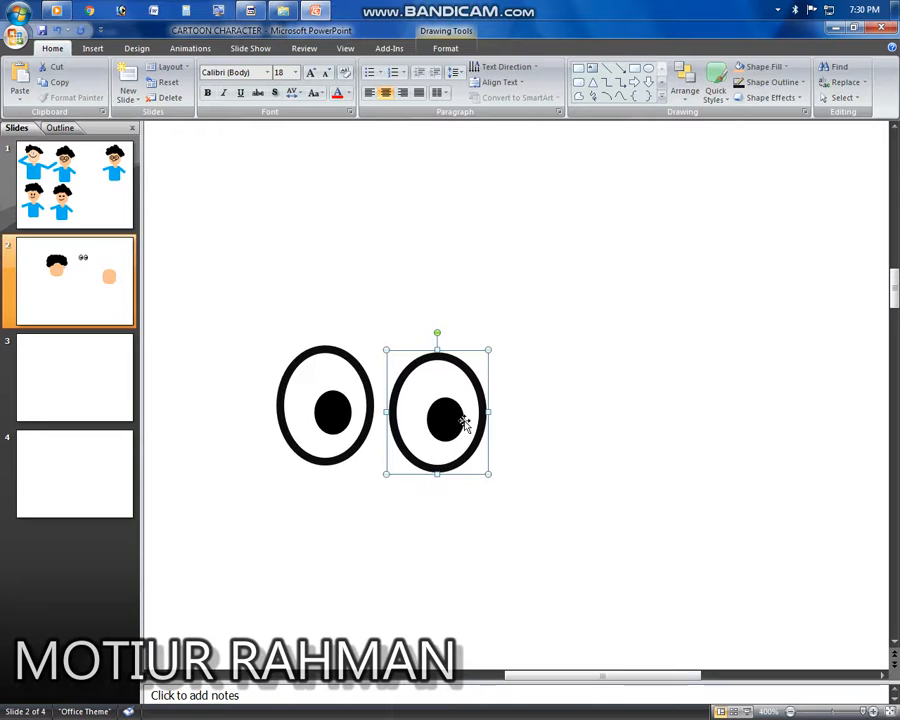
click(592, 422)
Step: Draw a short line connecting the two eyes
click(92, 48)
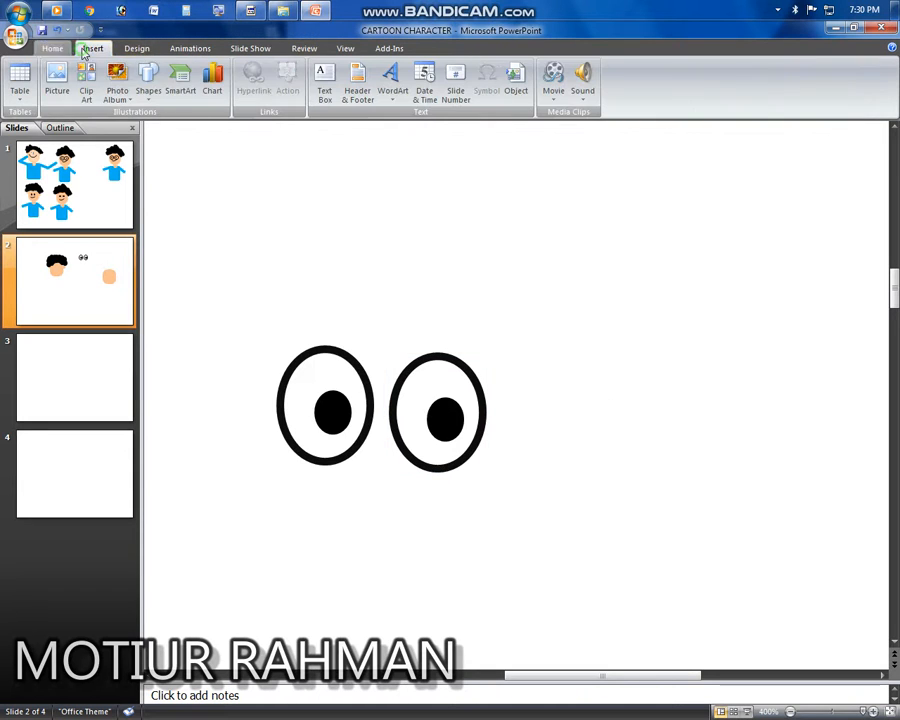
click(150, 88)
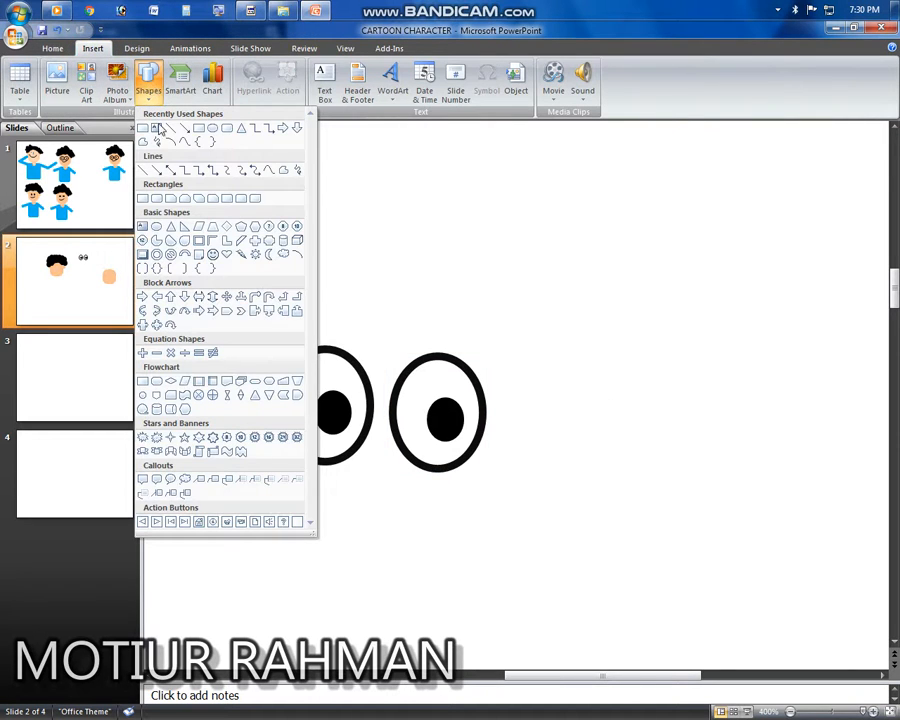
click(145, 171)
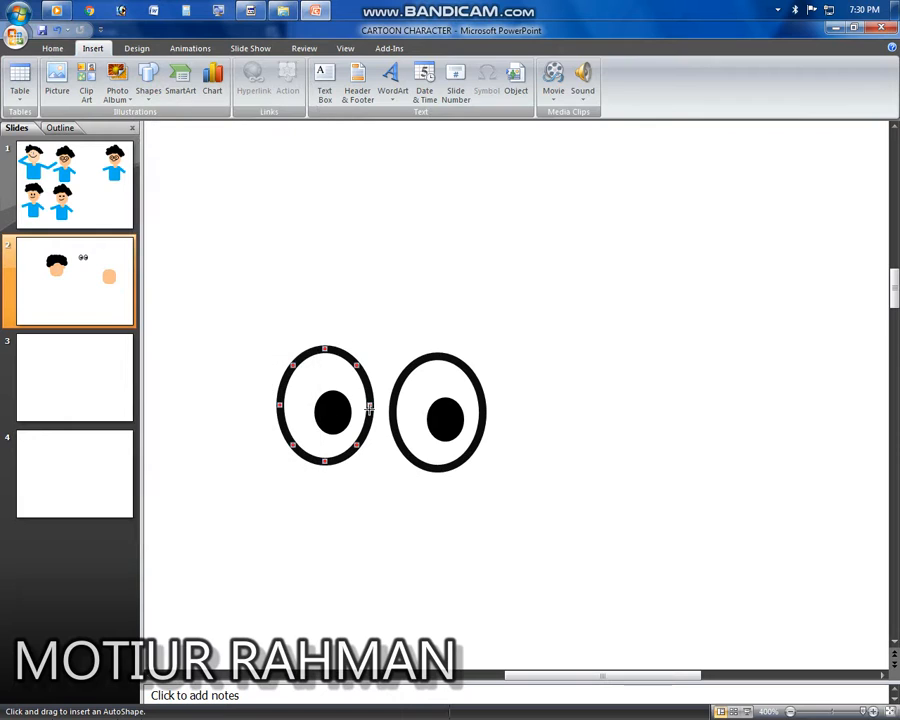
drag(368, 405, 391, 408)
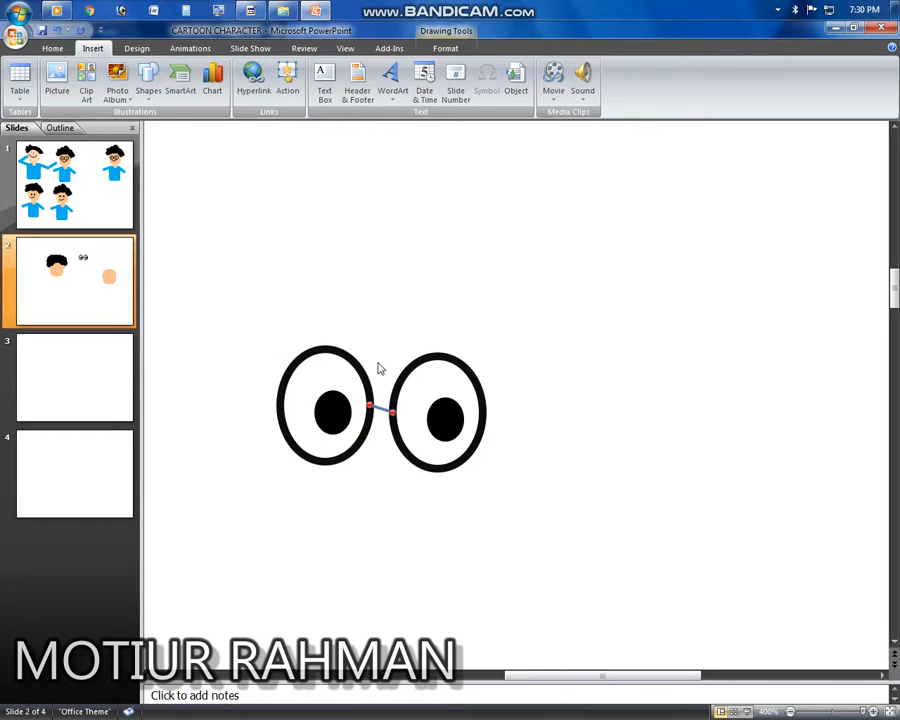
Step: Make the line between the eyes black
click(446, 48)
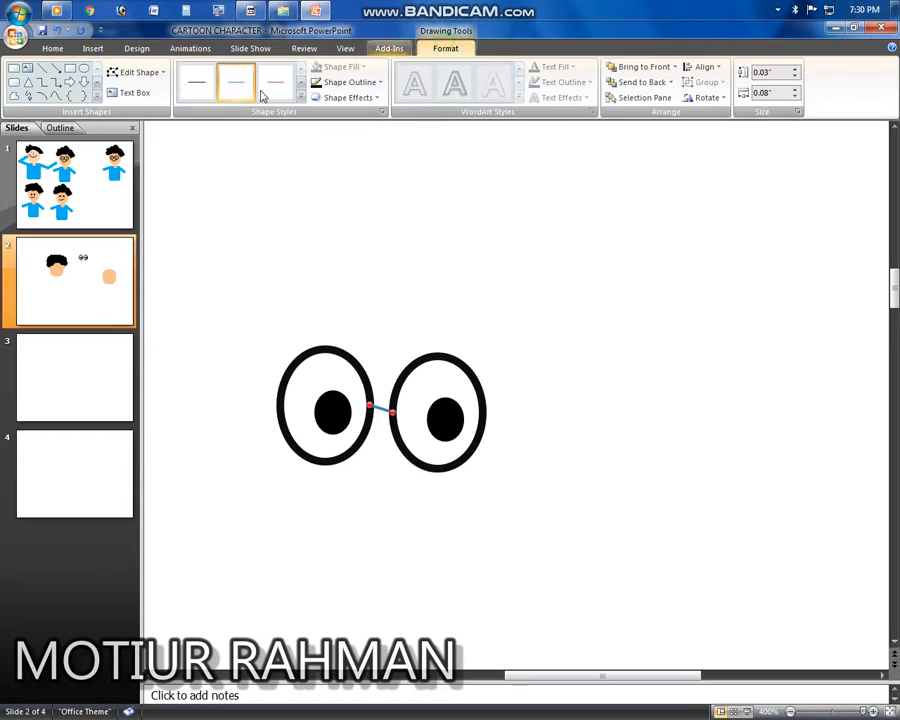
click(350, 82)
click(326, 160)
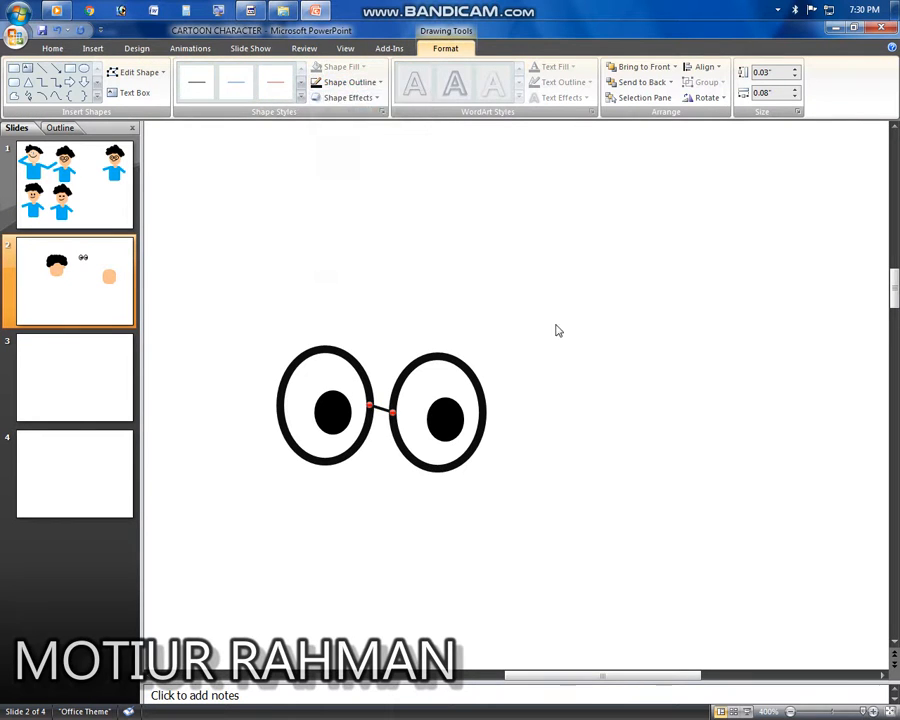
Step: Group the two eyes with their connecting line and move the group onto the face
click(525, 355)
scroll(580, 415, down, 1)
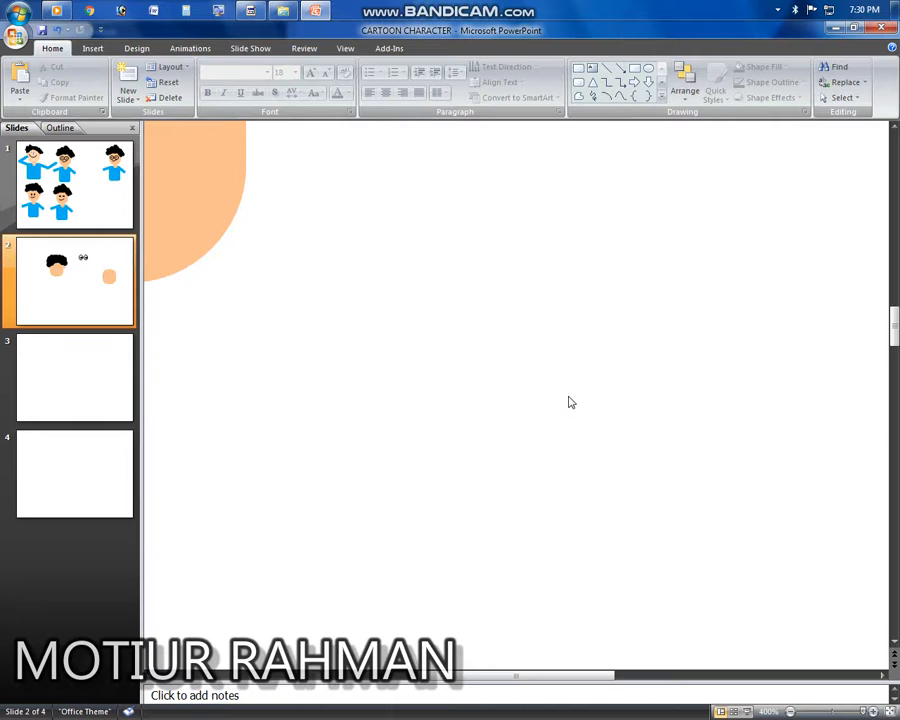
scroll(568, 402, down, 5)
click(546, 310)
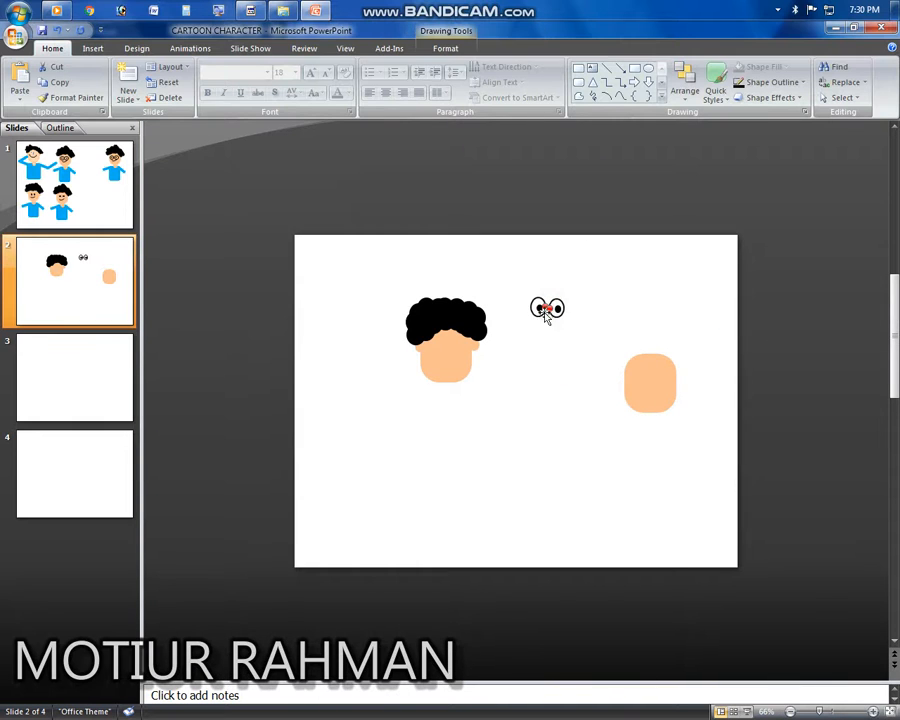
click(547, 310)
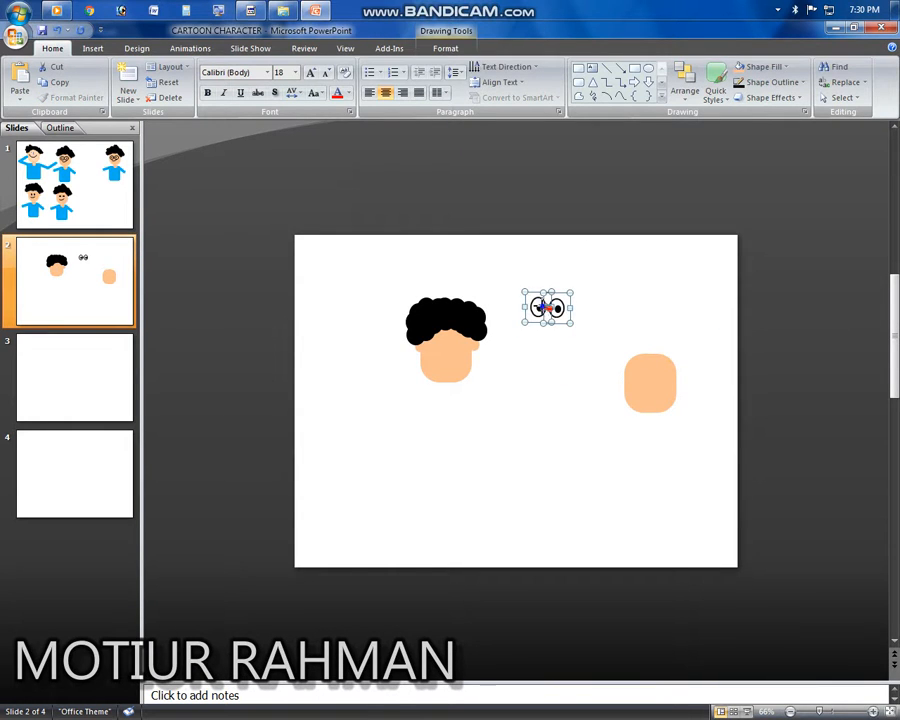
right_click(543, 307)
mouse_move(598, 366)
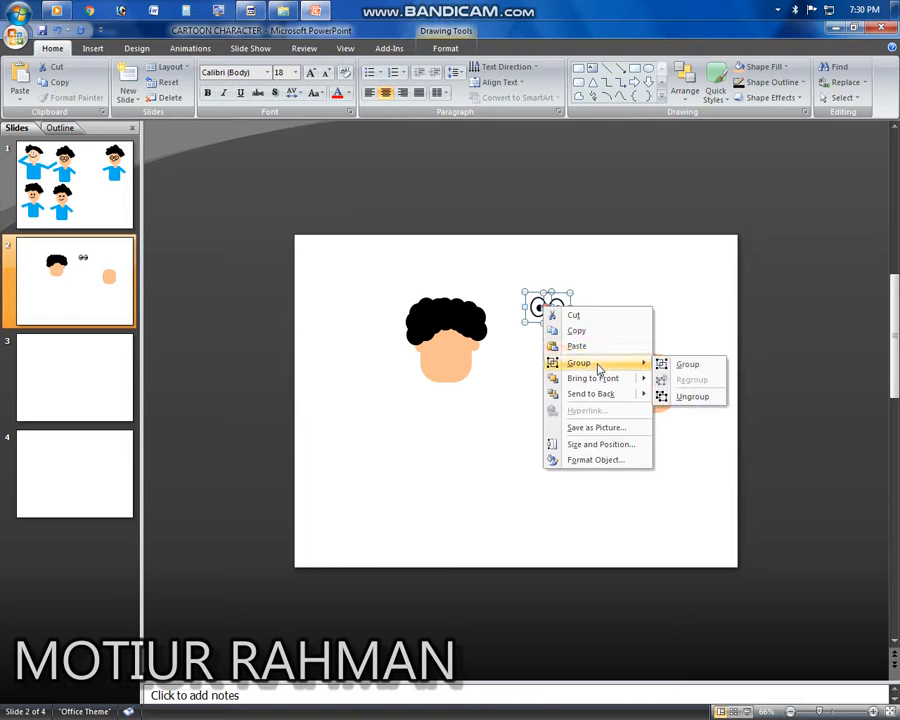
click(688, 364)
mouse_move(546, 315)
mouse_down()
mouse_move(506, 345)
mouse_move(452, 350)
mouse_move(454, 343)
mouse_up()
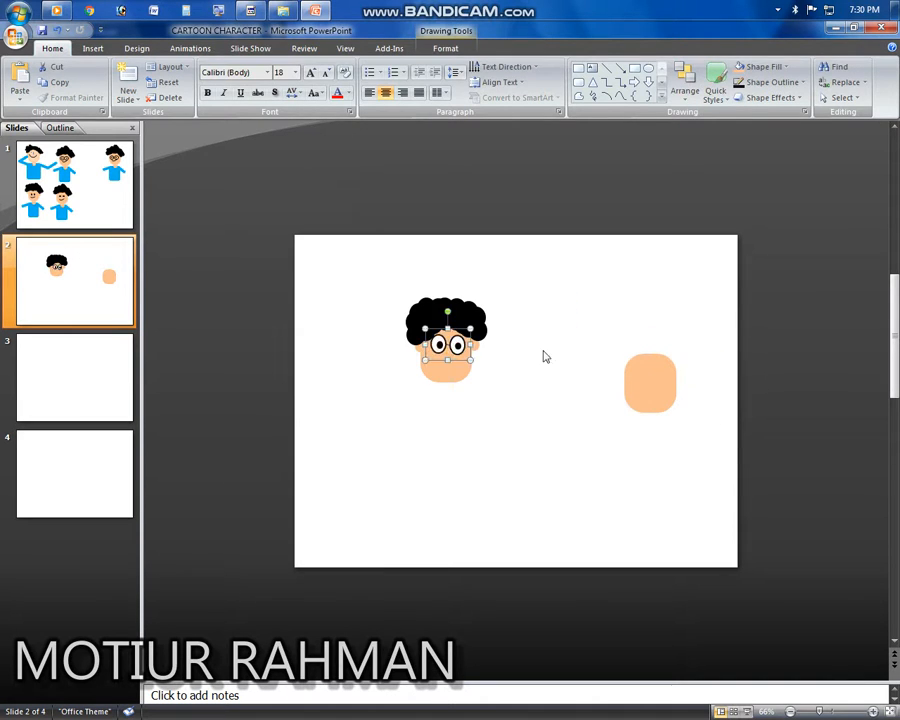
click(557, 395)
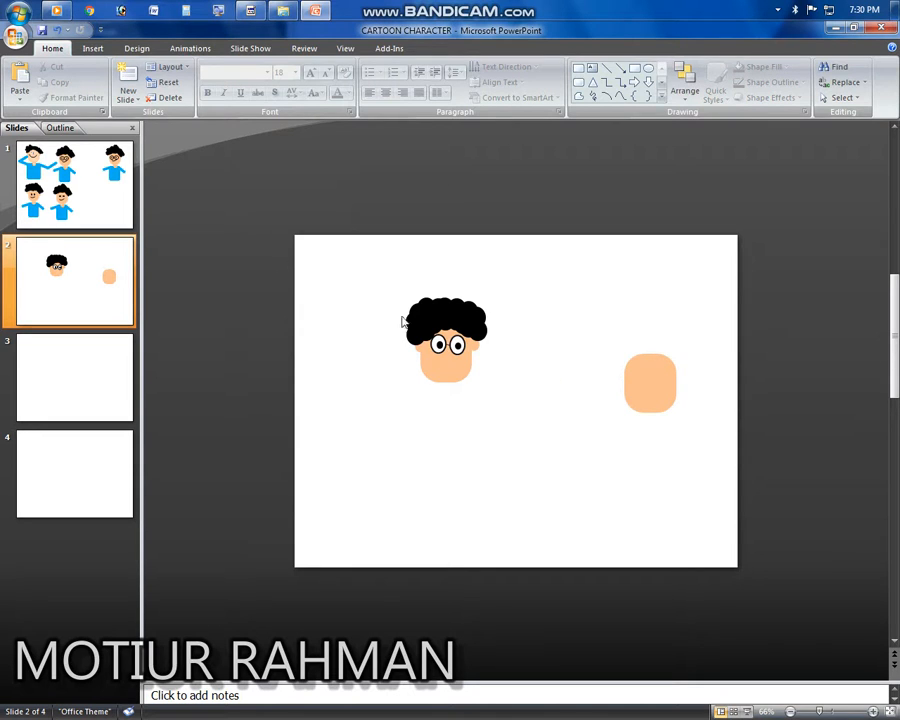
Step: Draw an arc shape below the face and rotate it so it curves like a smile
click(91, 48)
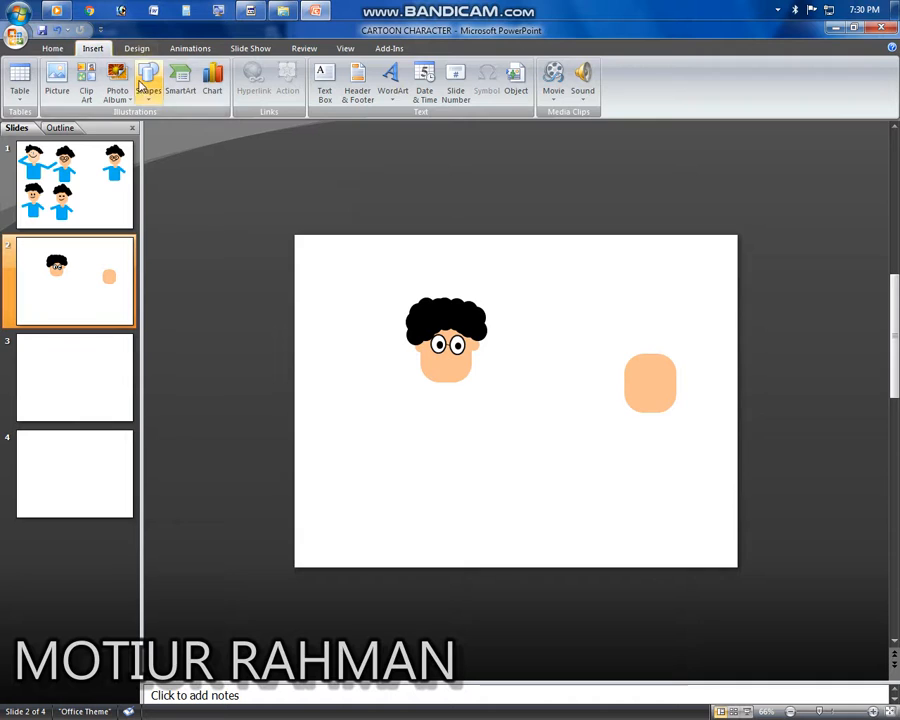
click(148, 85)
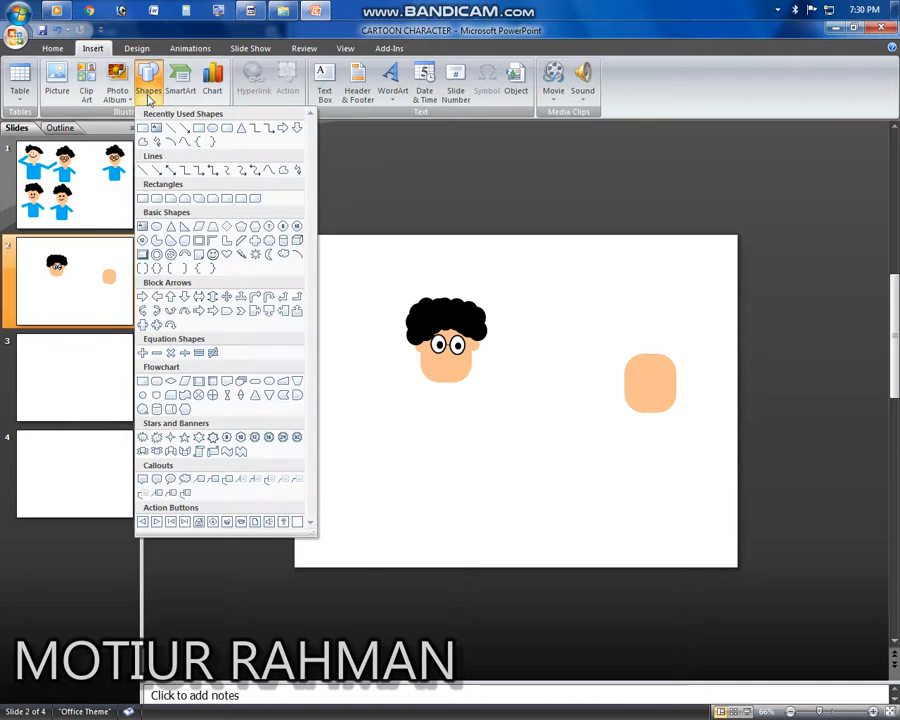
click(300, 258)
drag(394, 411, 461, 455)
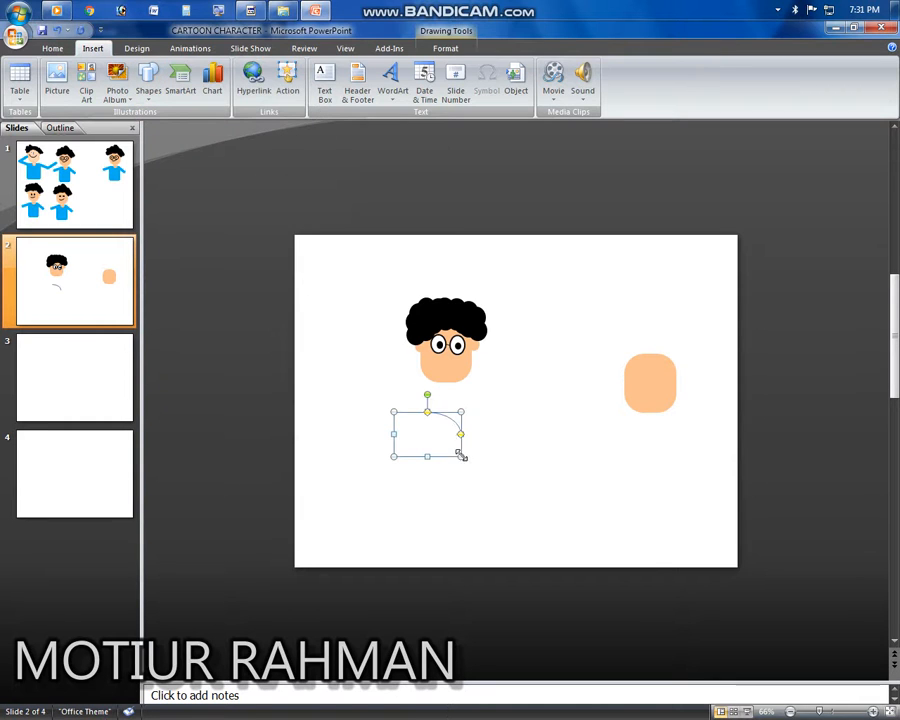
mouse_move(427, 391)
mouse_down()
mouse_move(520, 482)
mouse_move(494, 482)
mouse_move(437, 455)
mouse_up()
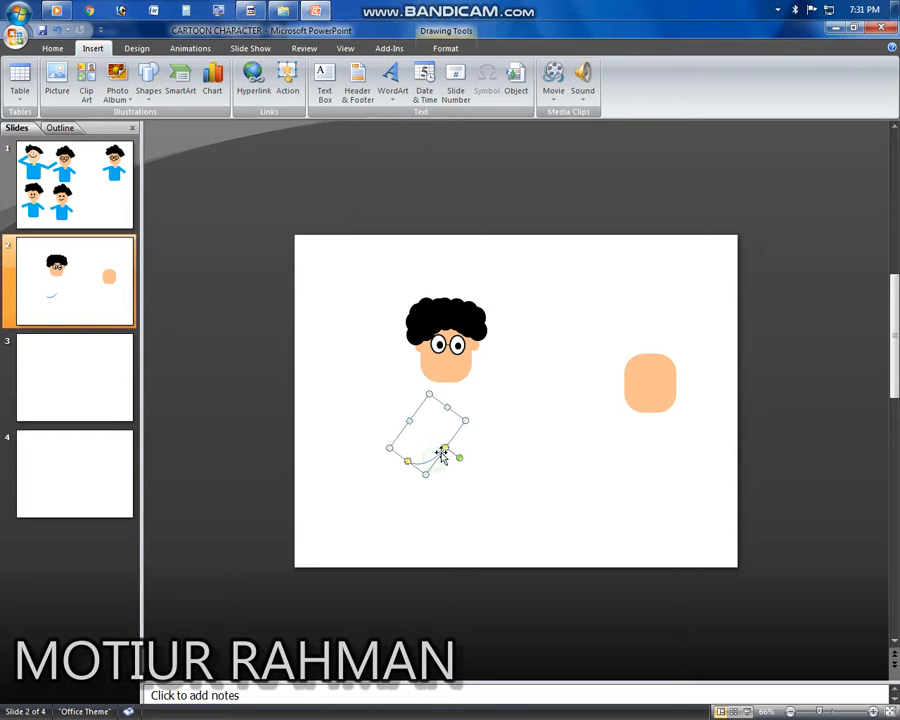
Step: Set the arc's outline colour to black
click(437, 49)
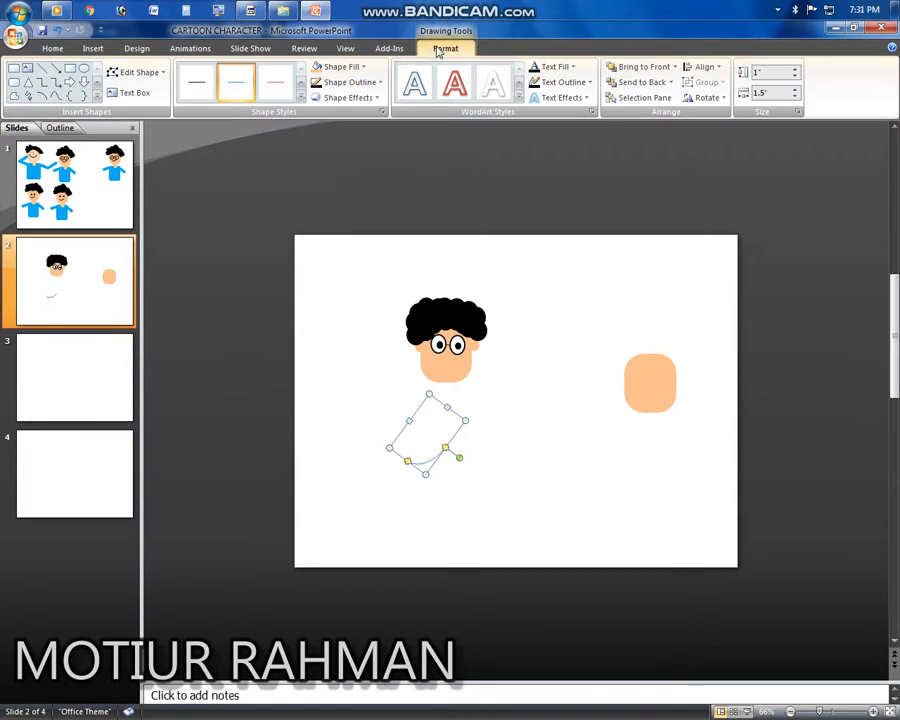
click(338, 66)
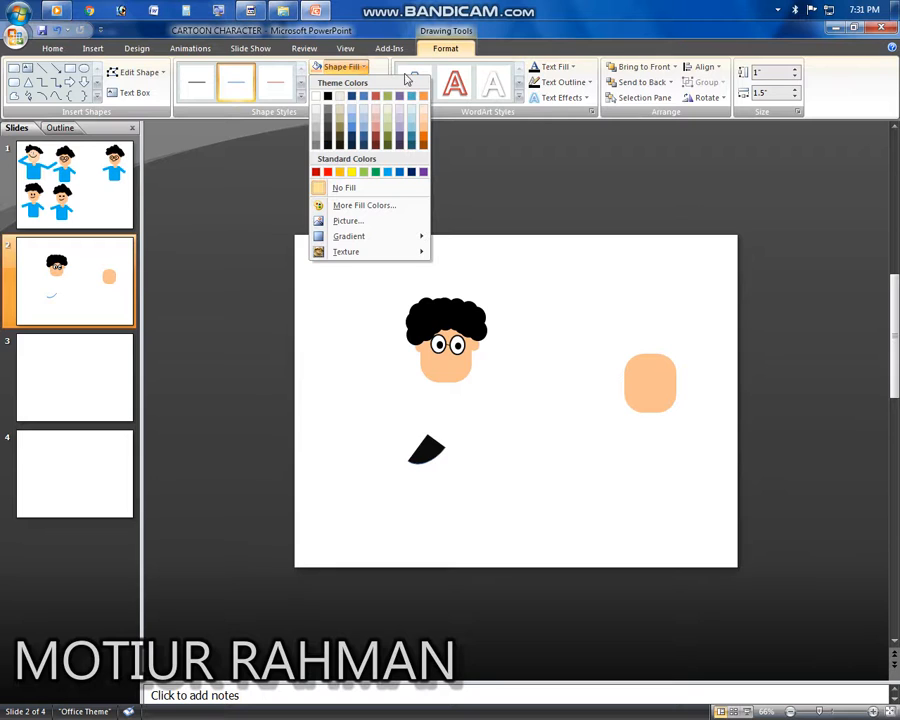
click(394, 56)
click(444, 48)
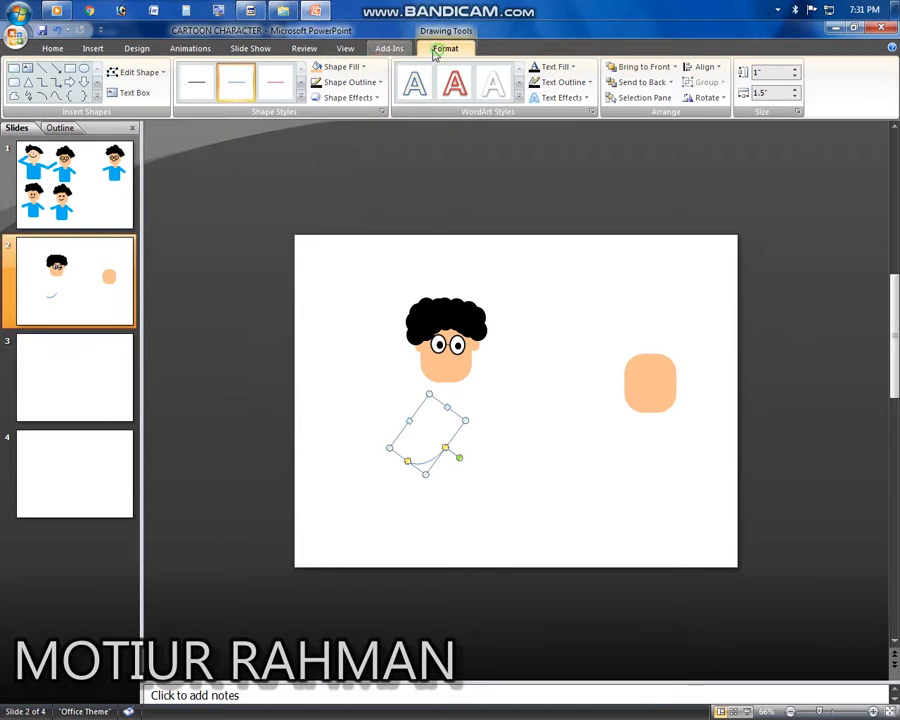
click(374, 83)
click(331, 165)
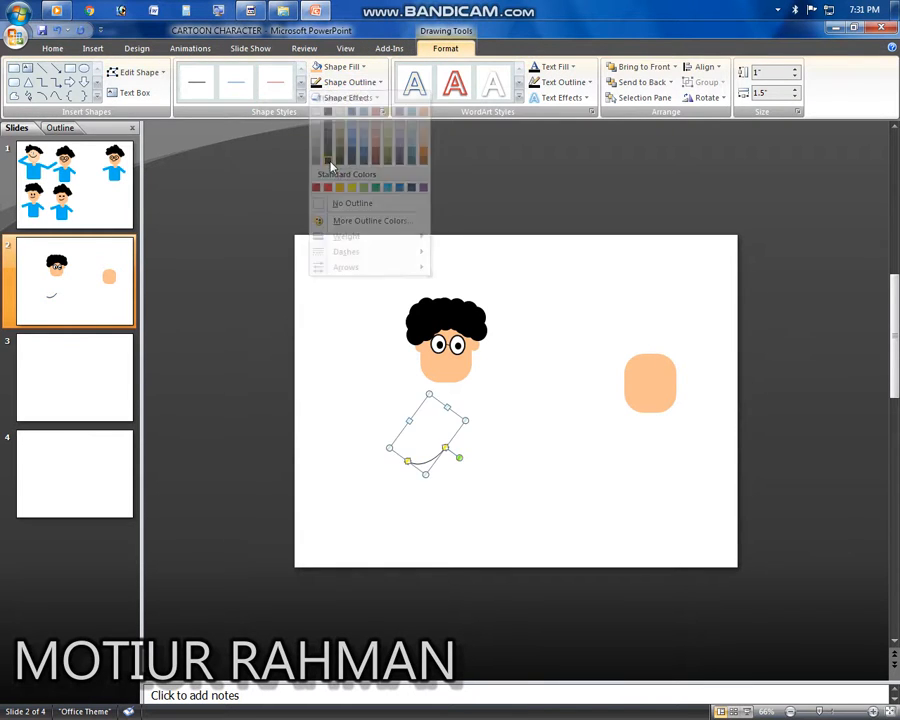
click(433, 450)
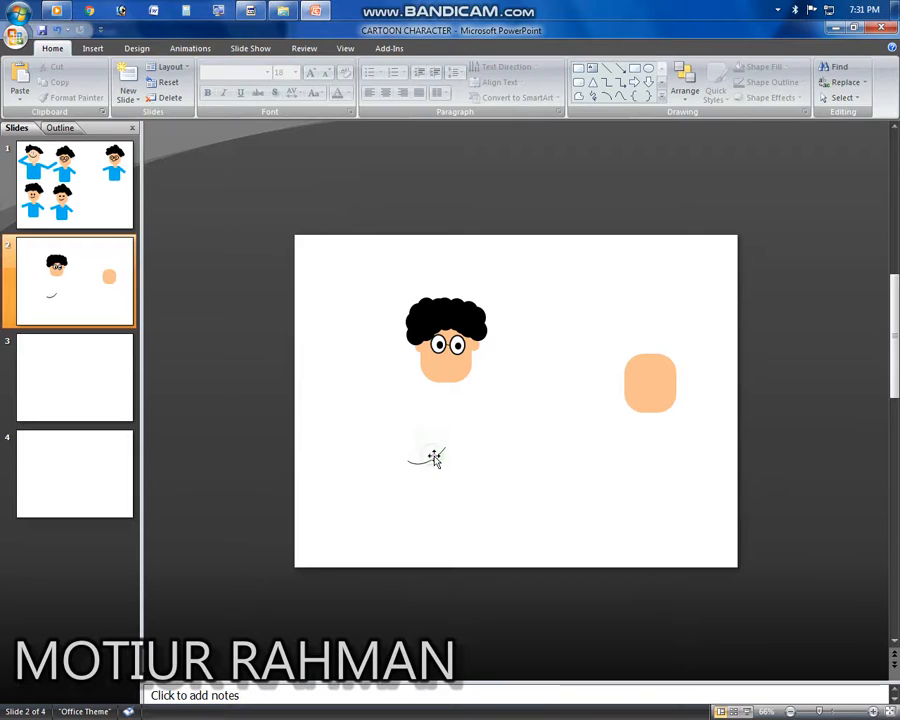
Step: Try moving the arc onto the face, then undo the changes including an accidental deletion
click(434, 458)
drag(437, 456, 463, 367)
click(477, 418)
click(461, 365)
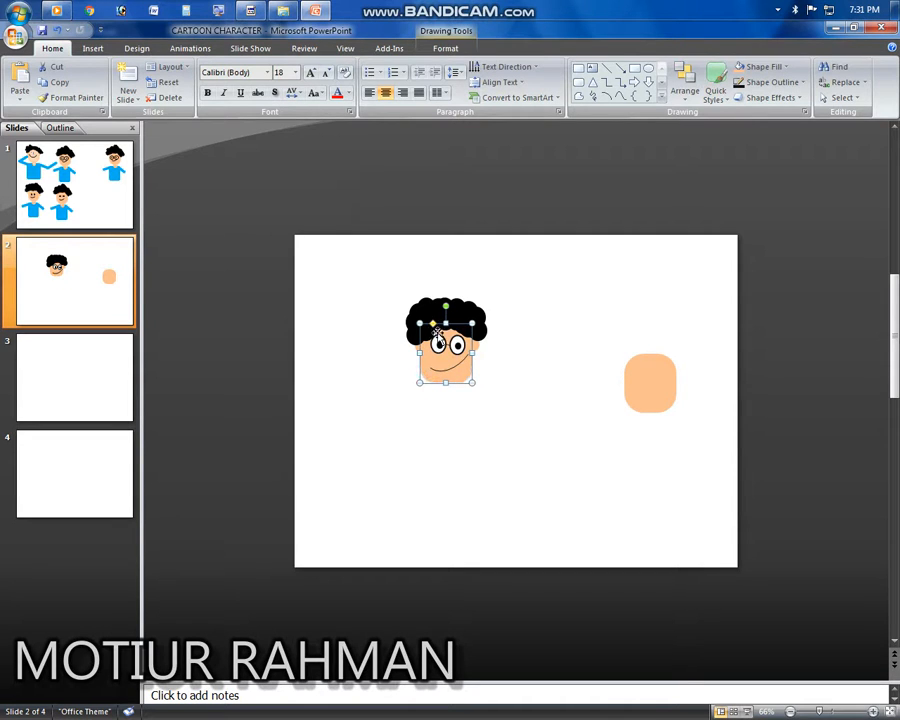
key(Delete)
key(ctrl+z)
key(ctrl+z)
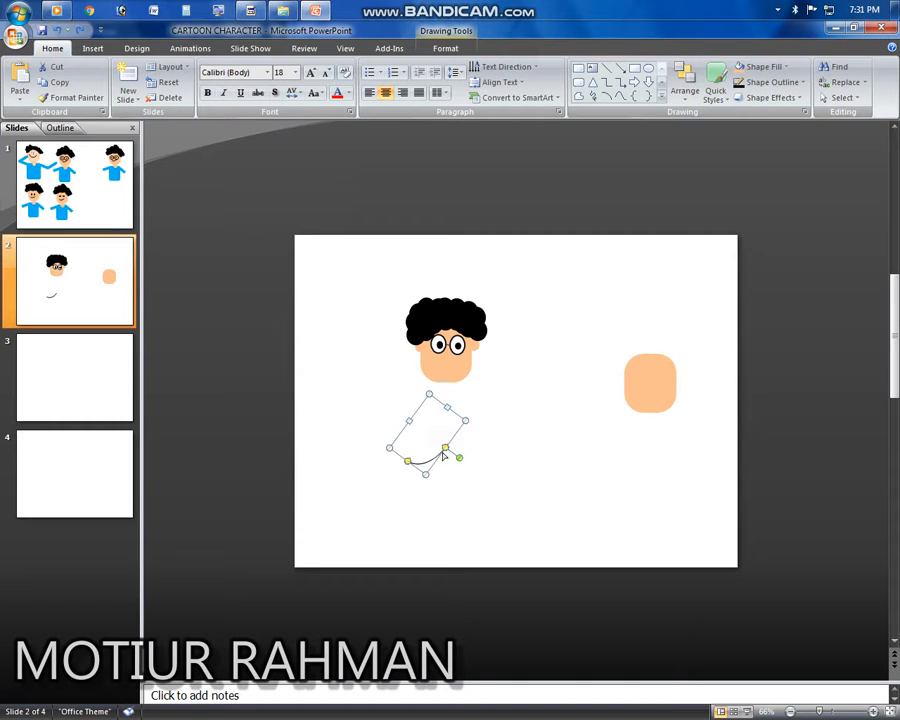
Step: Move the arc onto the lower part of the face as the mouth
click(446, 425)
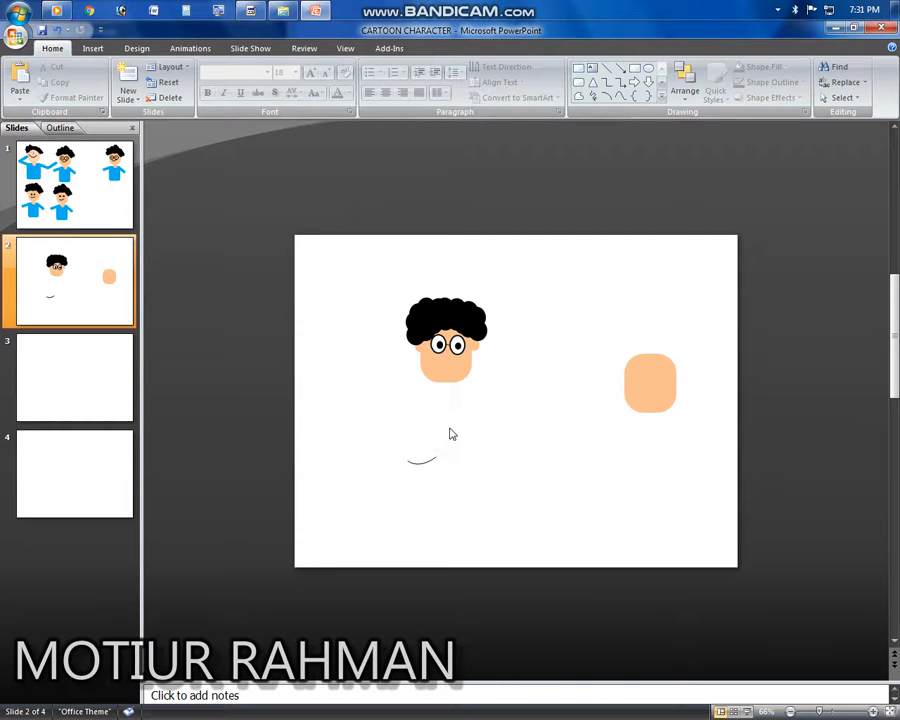
click(429, 459)
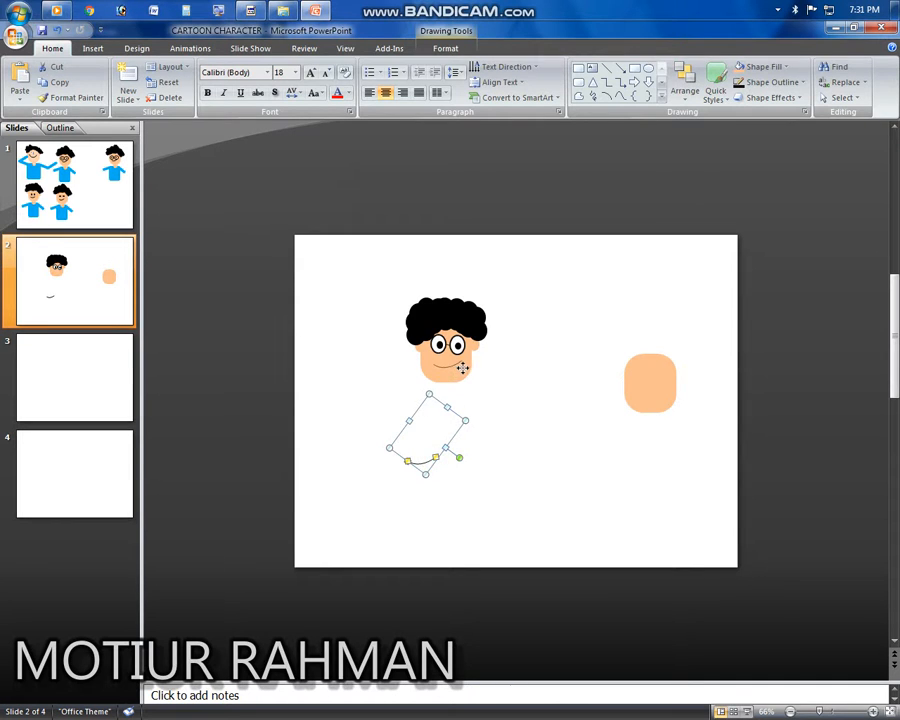
drag(462, 368, 464, 370)
click(505, 408)
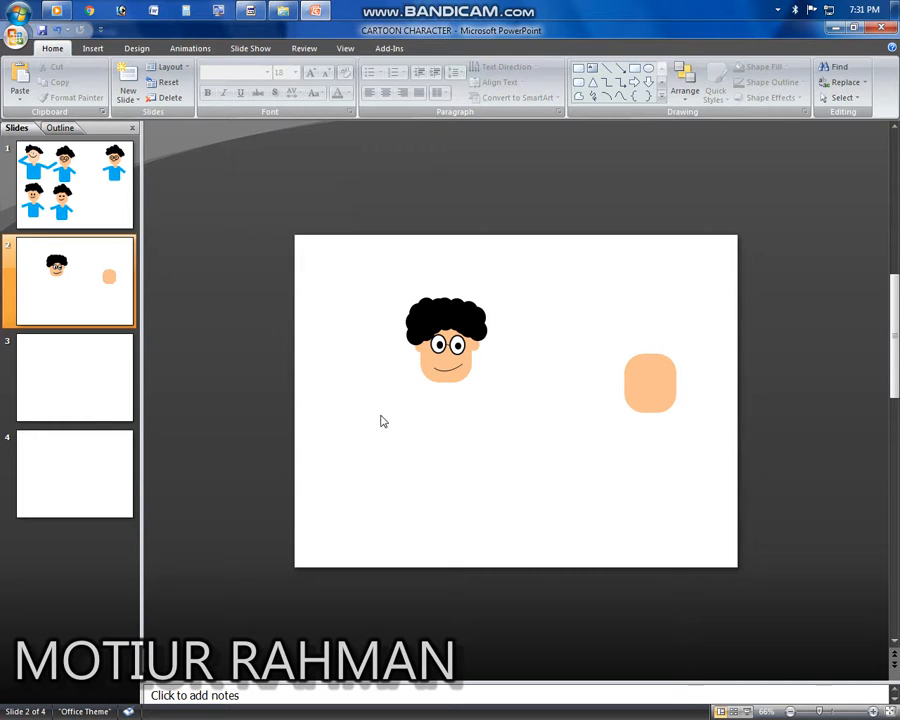
click(458, 376)
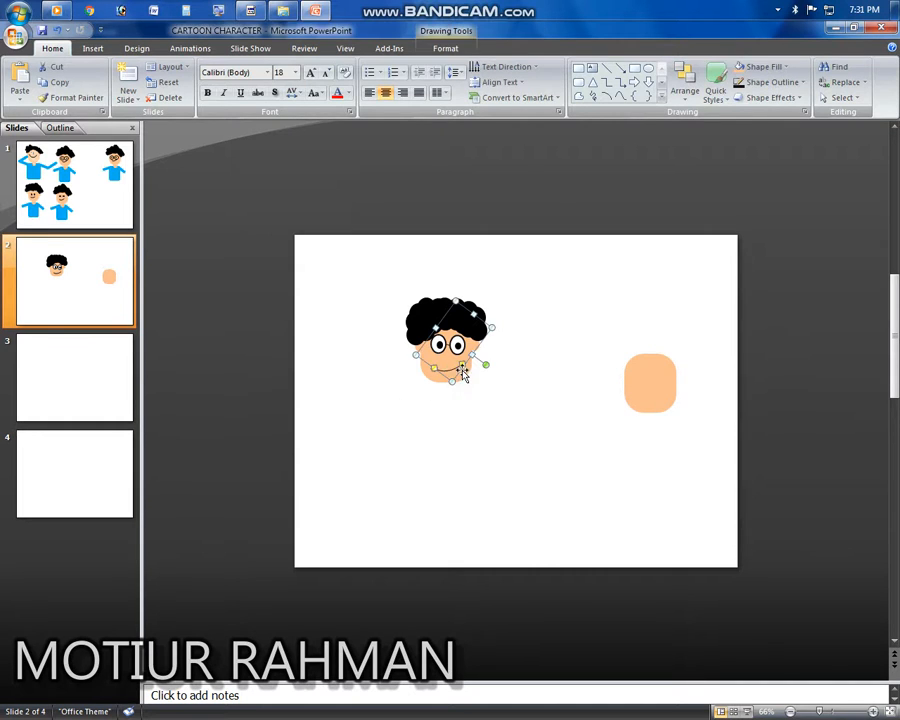
click(520, 426)
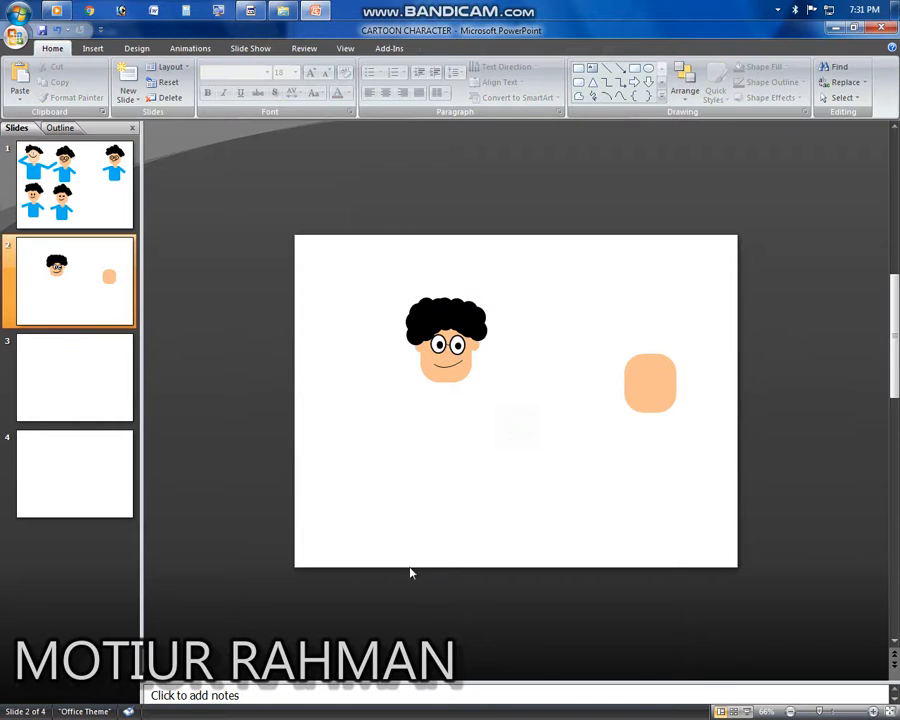
Step: Place a narrow skin-coloured rounded rectangle under the face as the neck
click(656, 395)
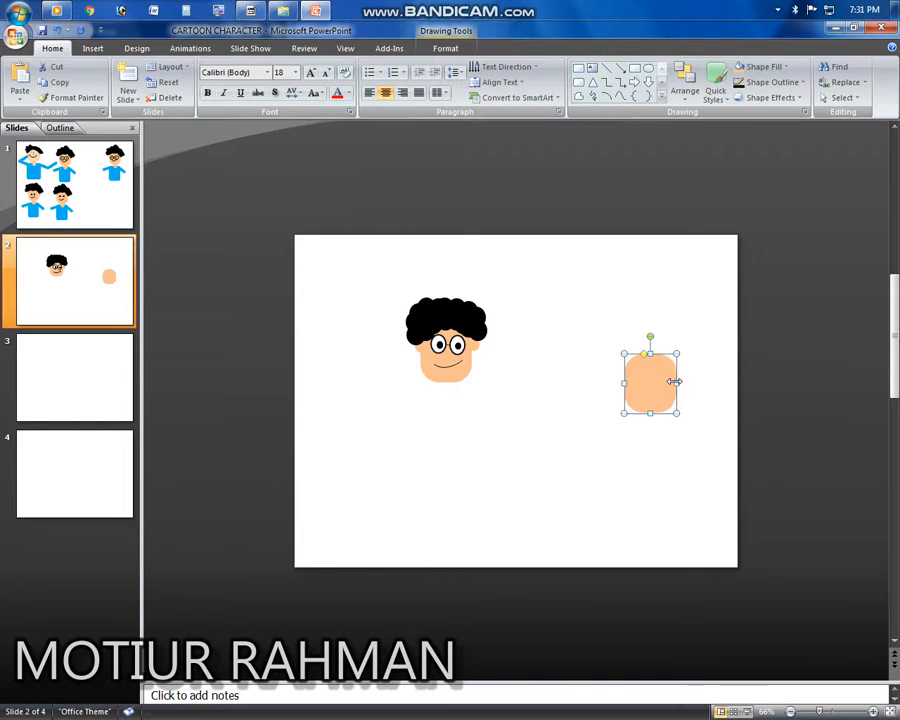
drag(660, 390, 449, 397)
key(Right)
key(Right)
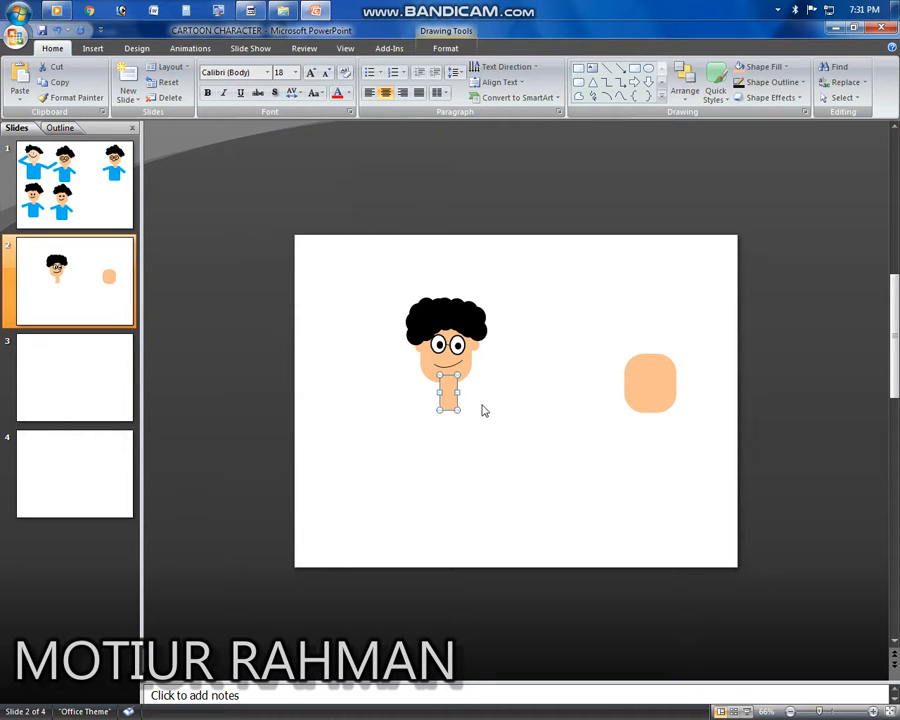
Step: Send the neck shape to the back, behind the face
right_click(452, 395)
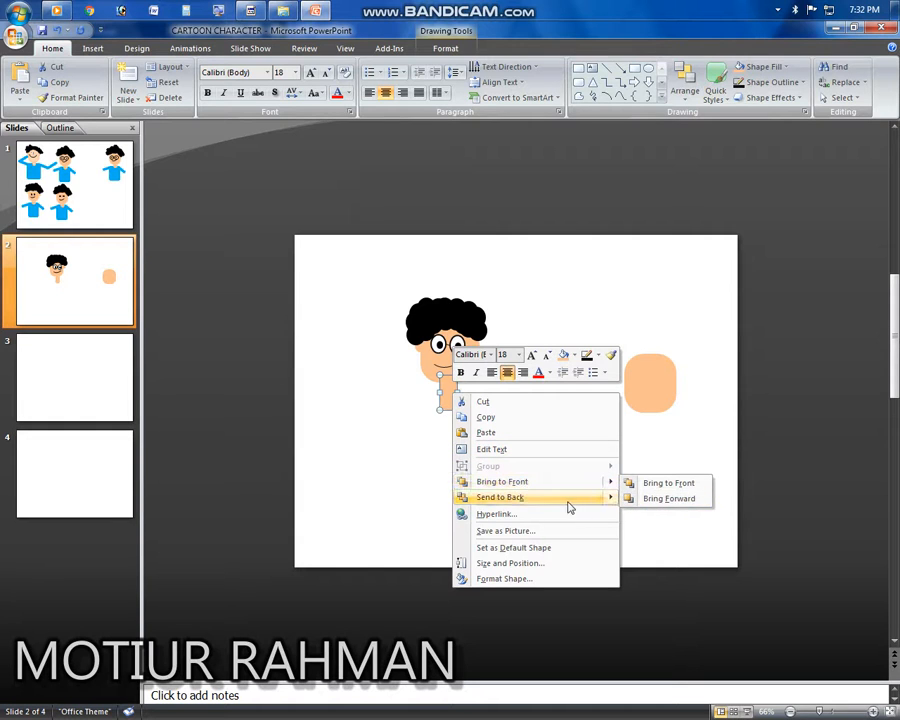
click(568, 502)
right_click(450, 398)
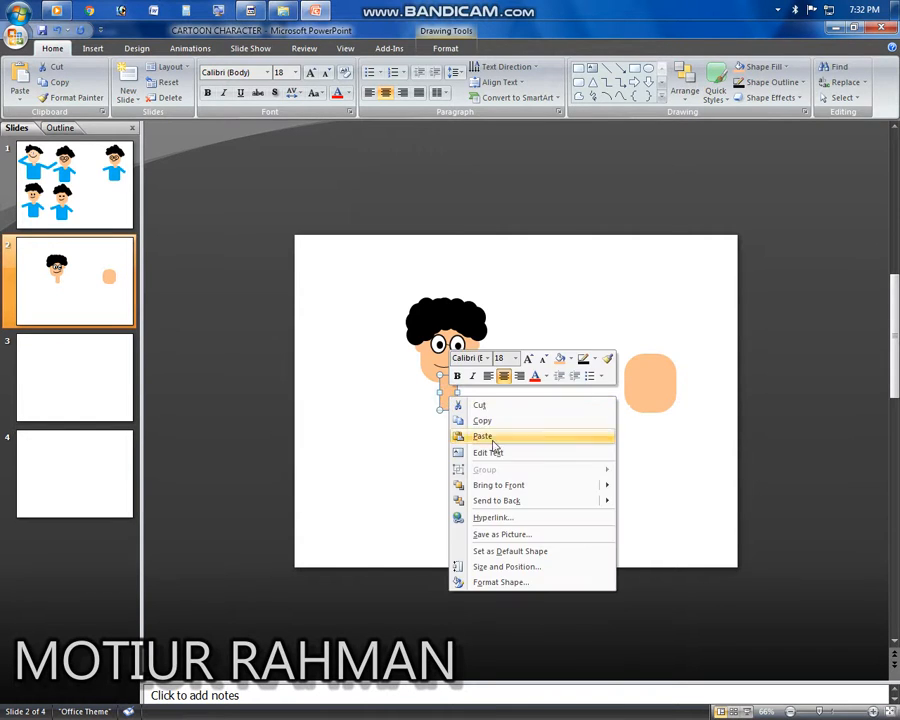
click(508, 501)
click(555, 422)
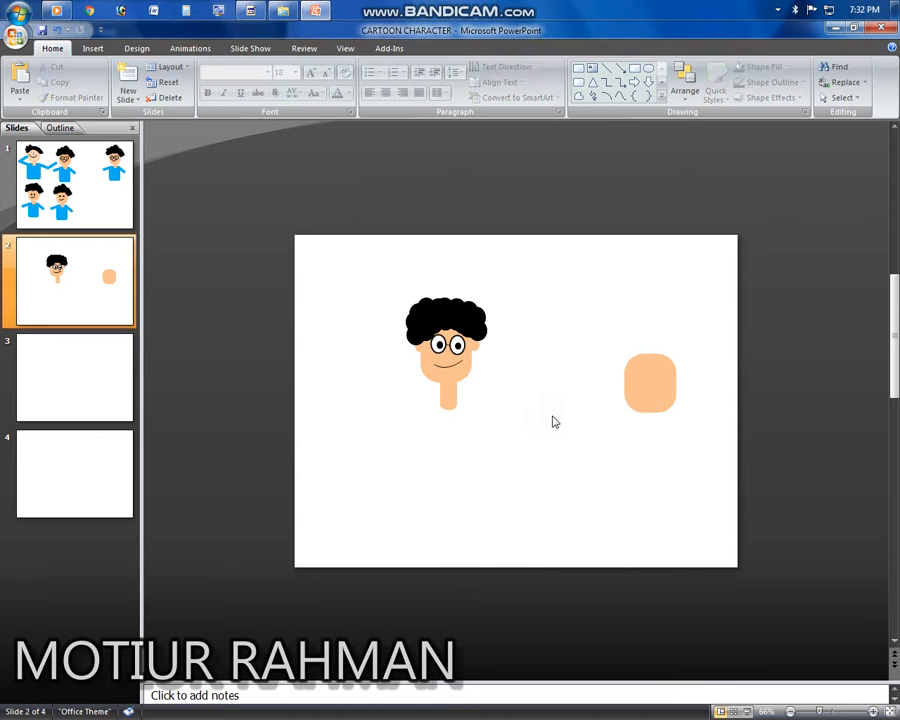
click(450, 397)
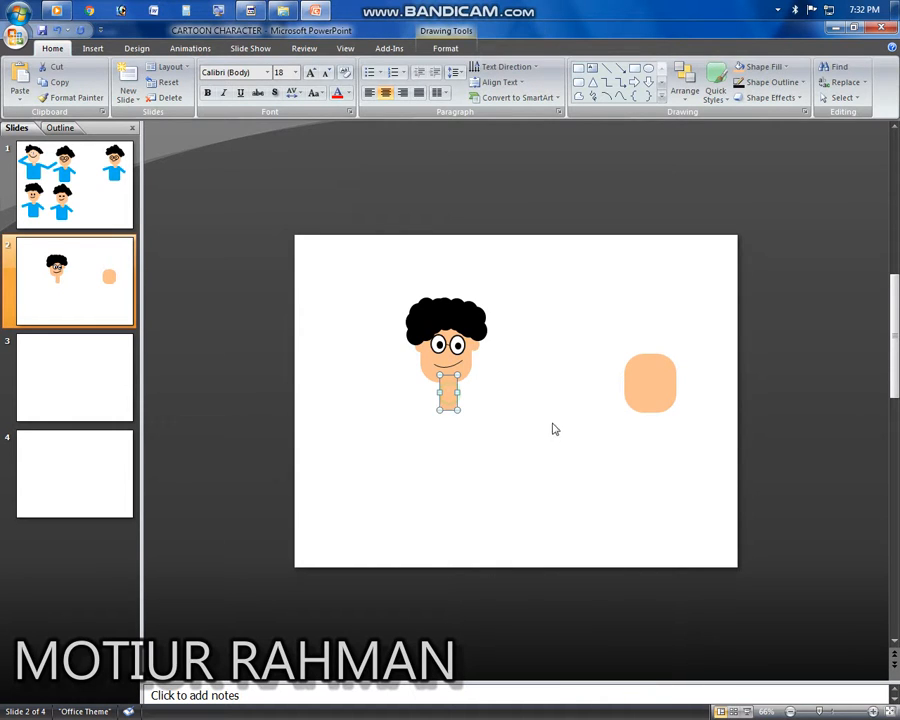
click(516, 428)
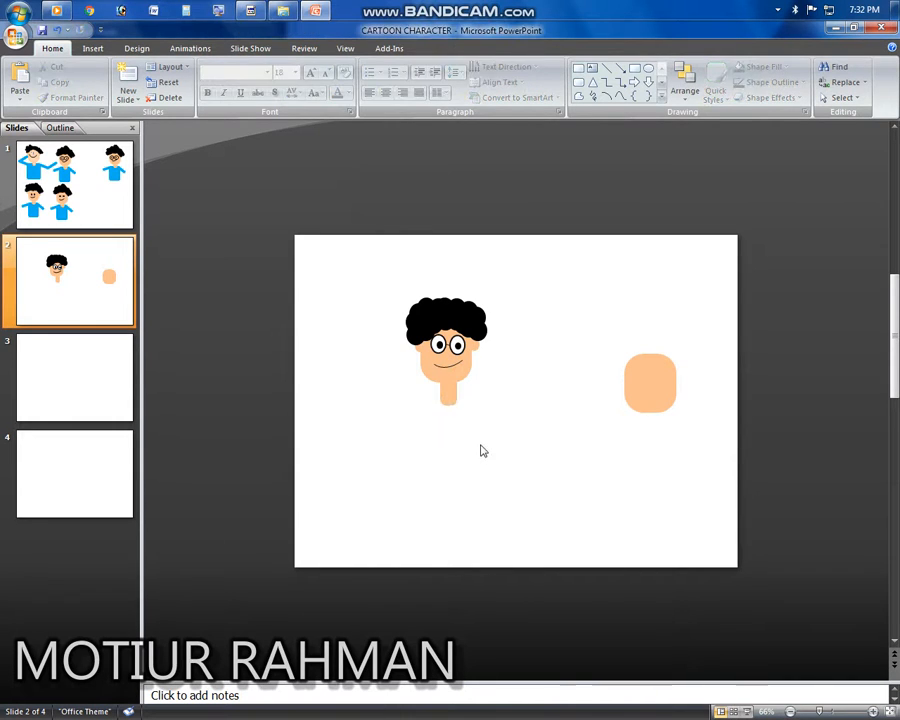
Step: Set the face's outline to Orange, Accent 6, Lighter 60% to match the skin
scroll(481, 451, up, 5)
click(348, 314)
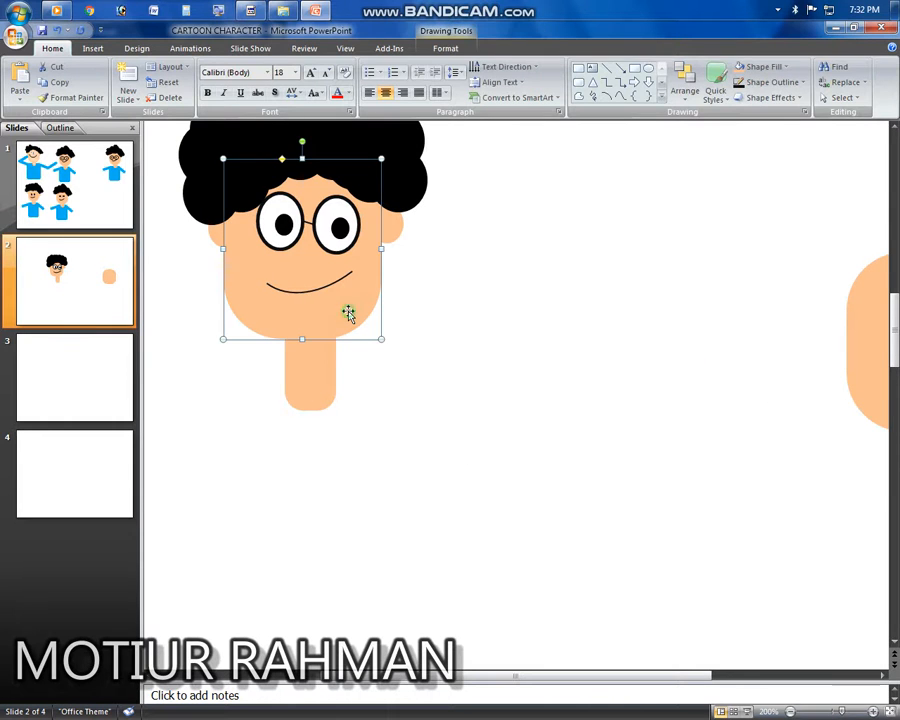
click(444, 48)
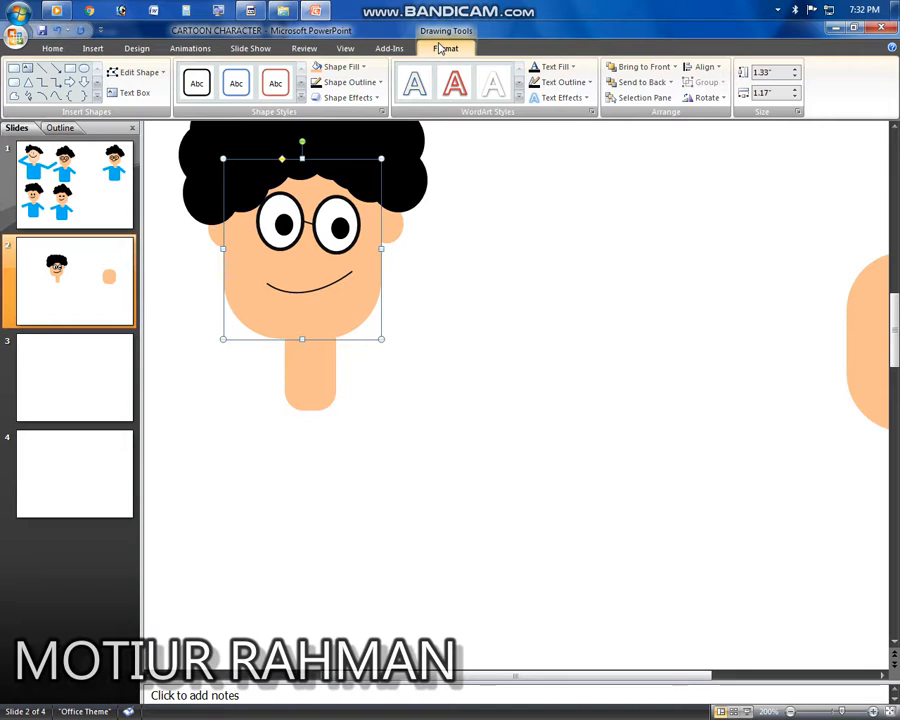
click(381, 83)
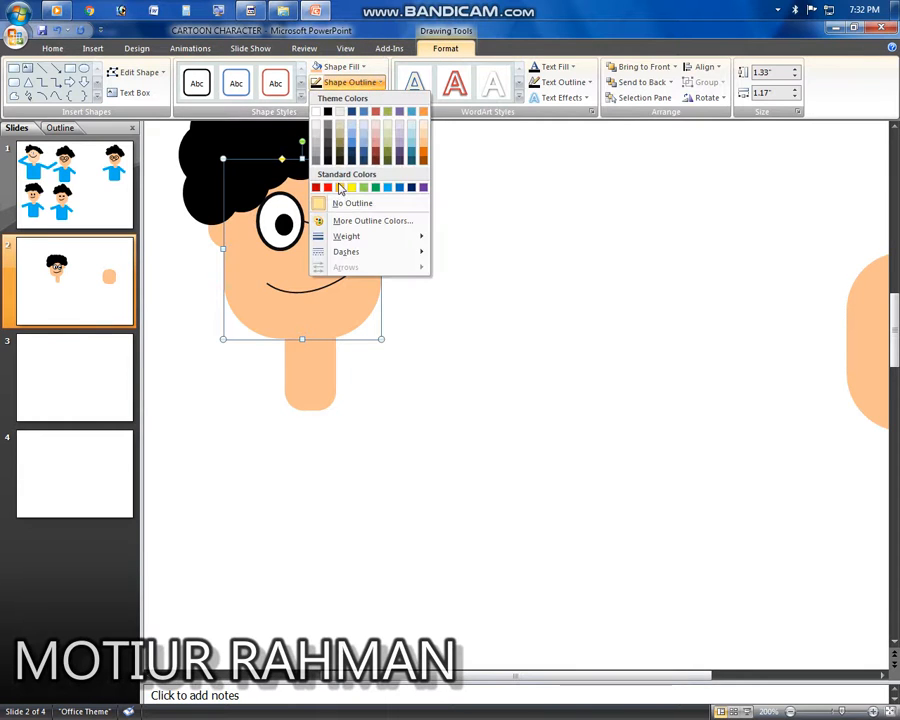
click(425, 151)
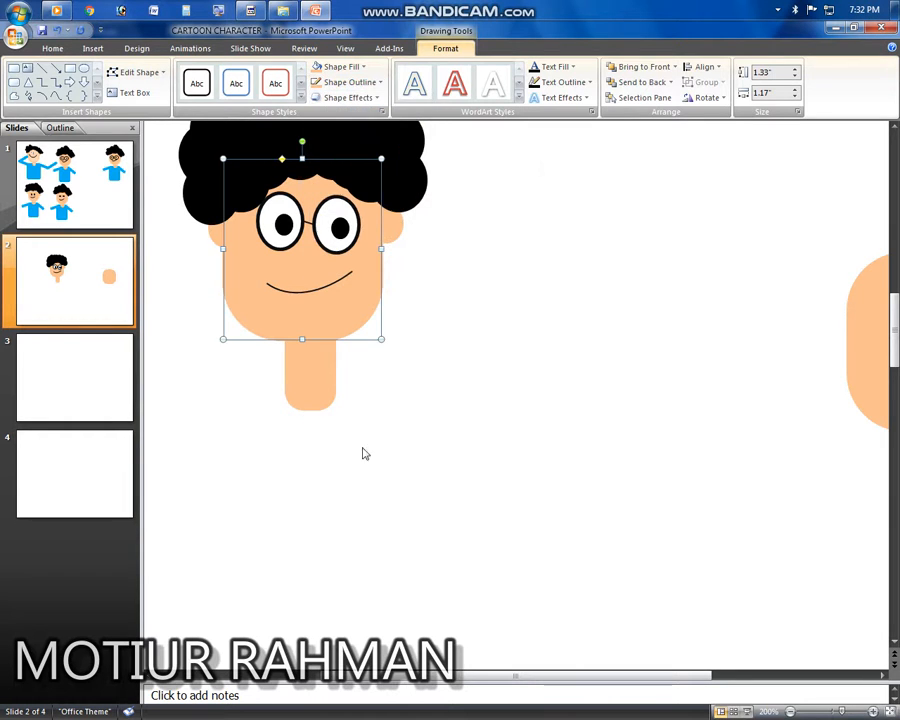
Step: Move the neck up slightly so it tucks under the face
click(315, 377)
click(374, 411)
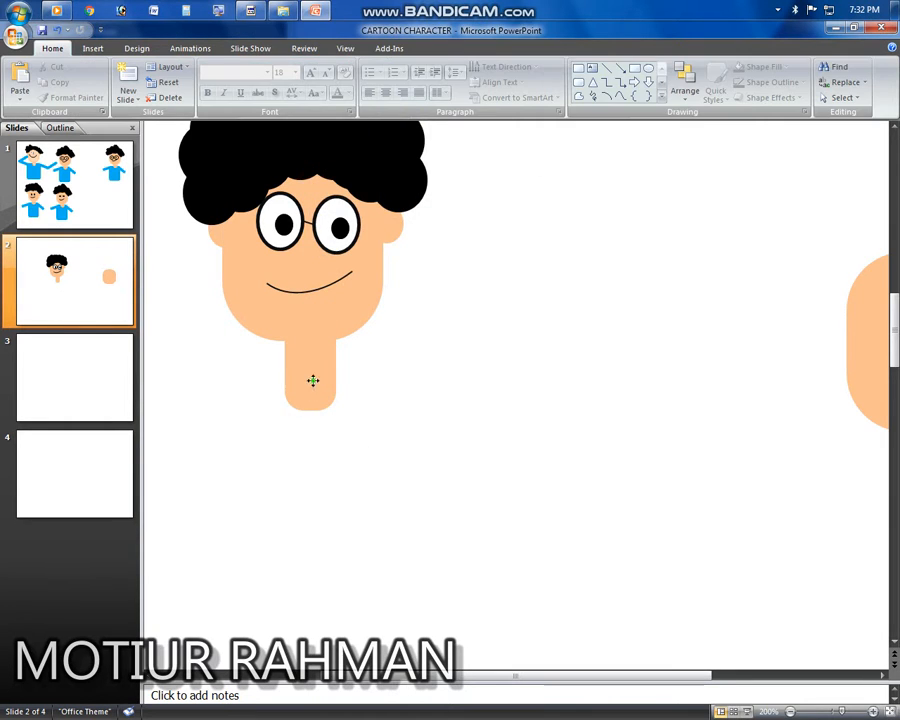
drag(313, 380, 312, 368)
click(422, 416)
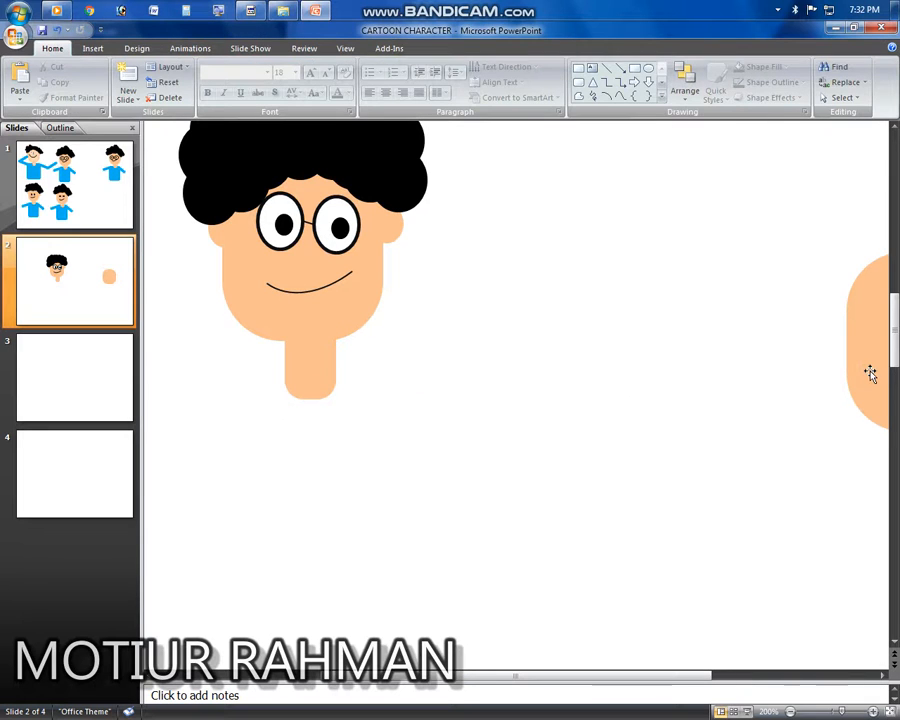
Step: Enlarge a spare skin-coloured rounded rectangle to about 2.3 by 1.76 in and place it under the neck as the body
drag(870, 373, 510, 452)
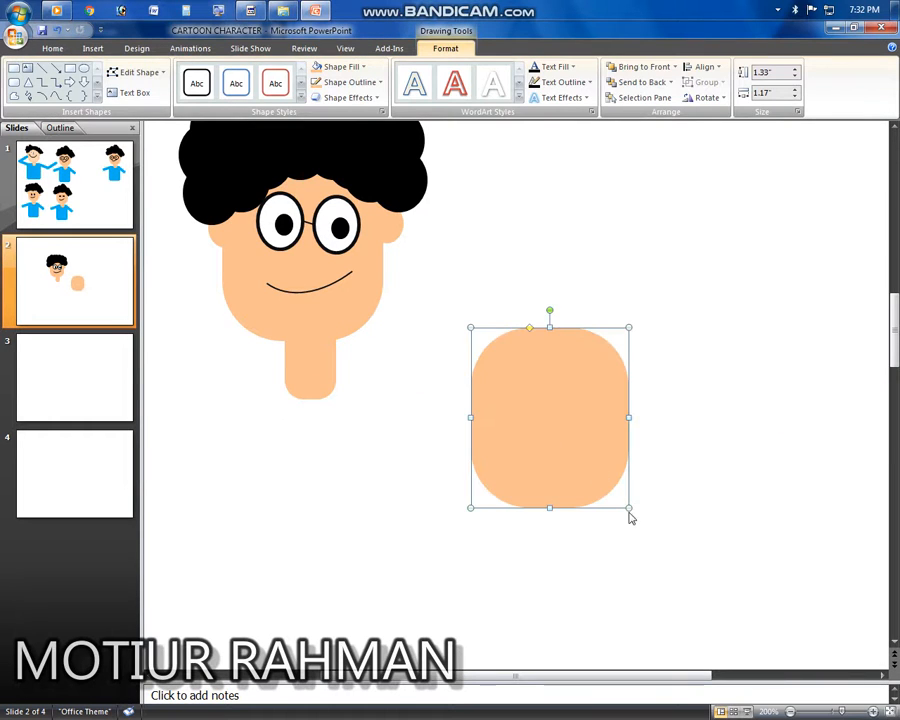
drag(629, 508, 708, 637)
drag(651, 484, 605, 481)
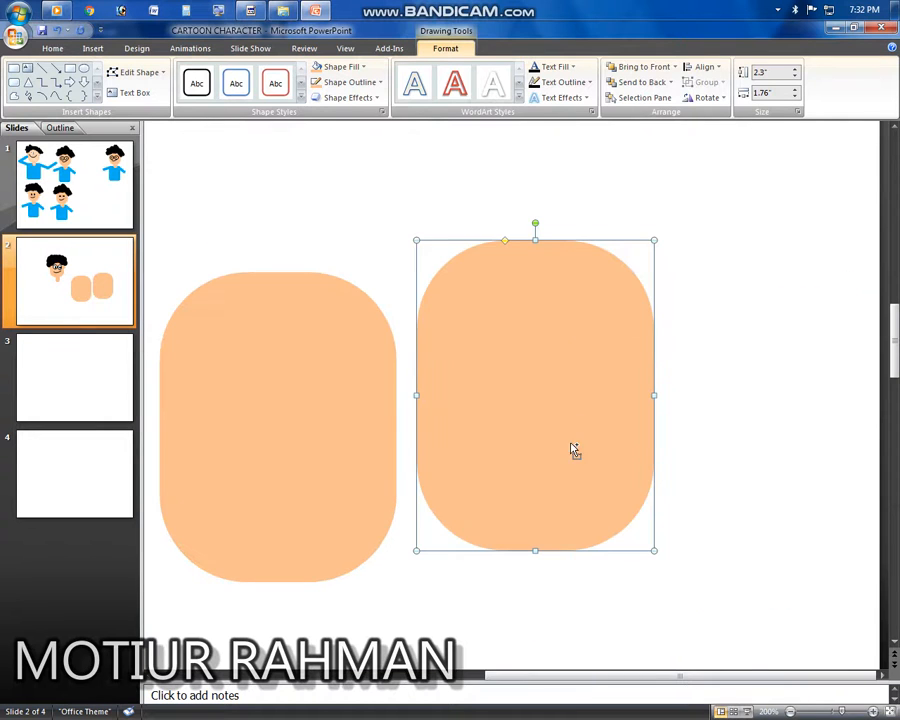
scroll(573, 451, down, 10)
drag(532, 462, 474, 440)
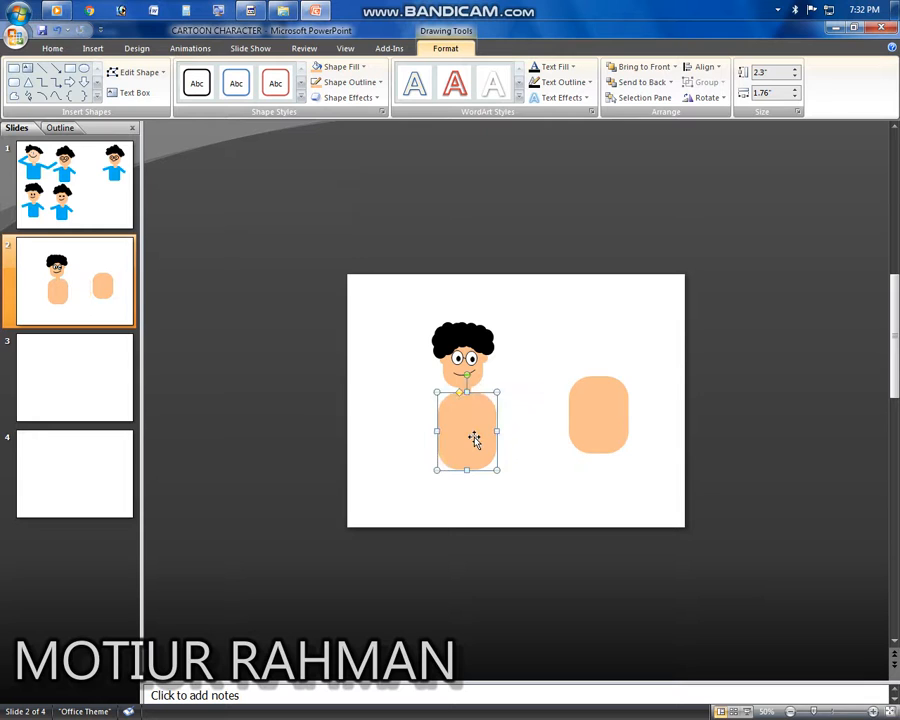
Step: Send the body shape to the back and fill it with Light Green
right_click(474, 434)
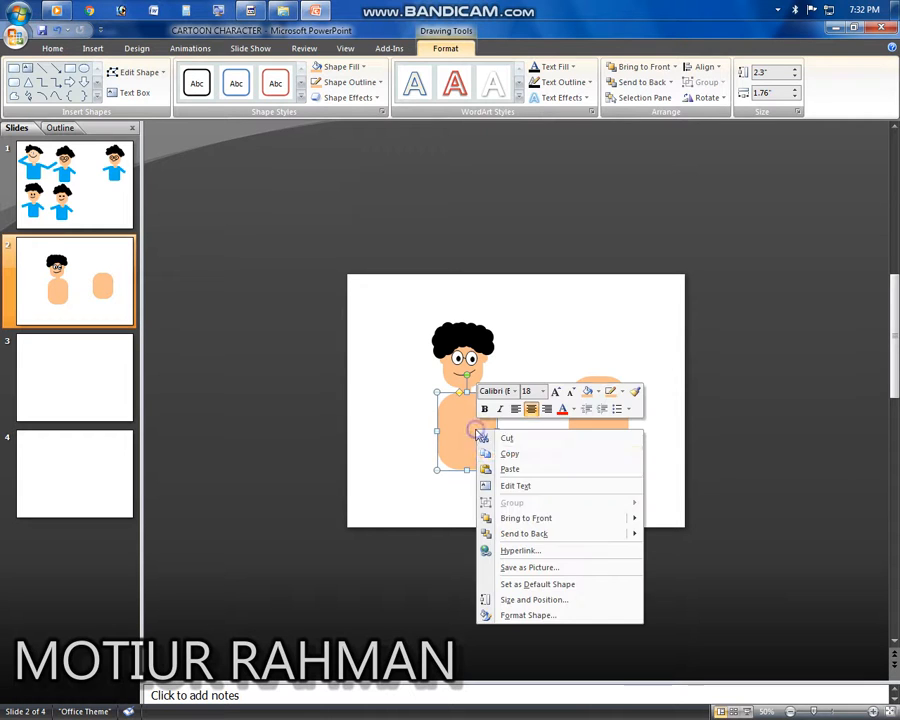
click(553, 534)
right_click(478, 432)
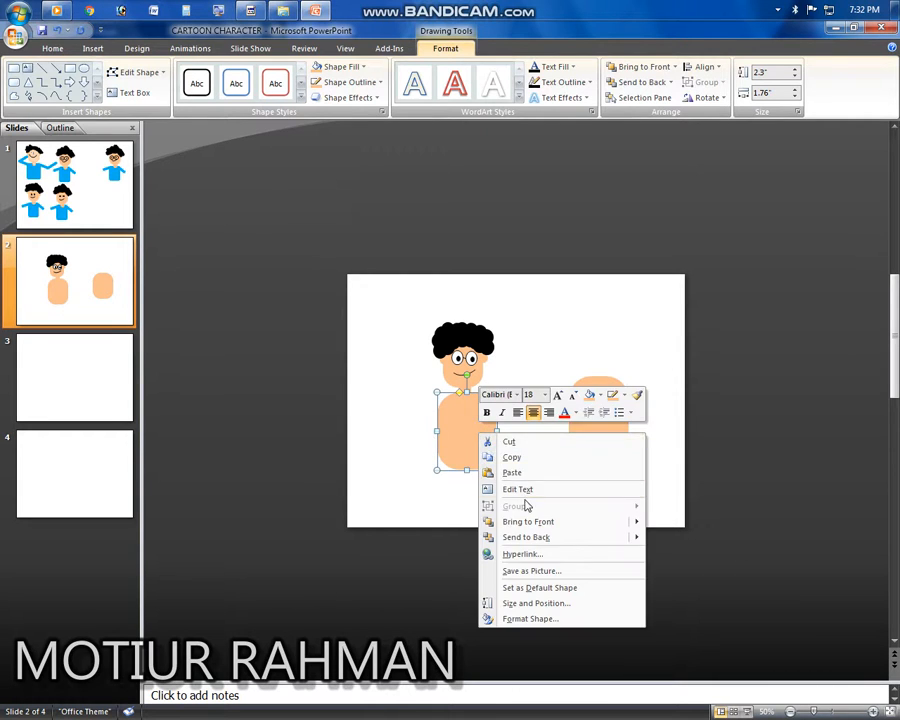
click(490, 537)
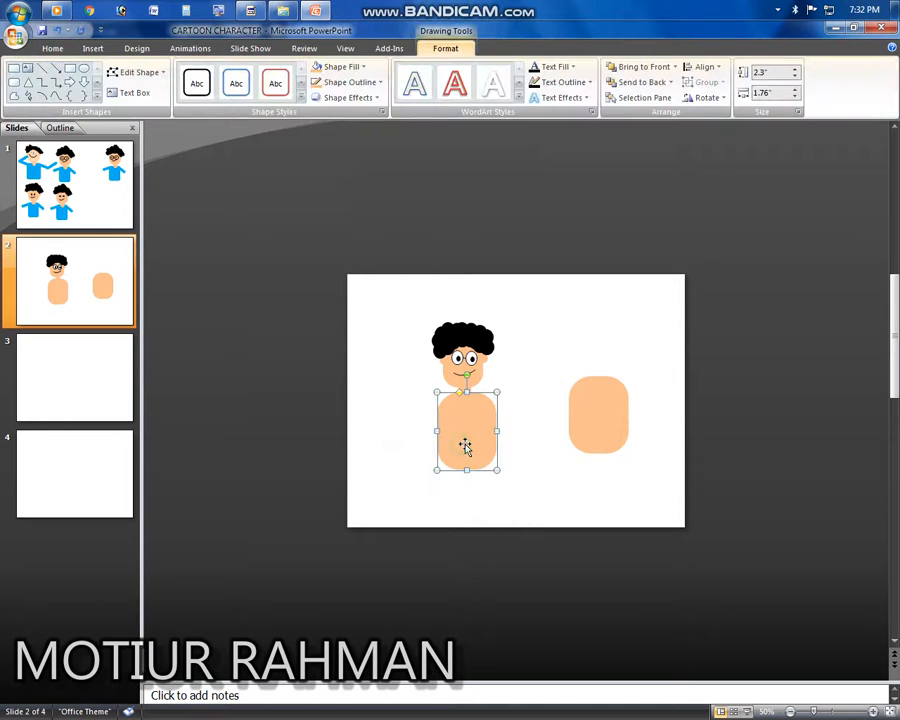
drag(462, 443, 459, 442)
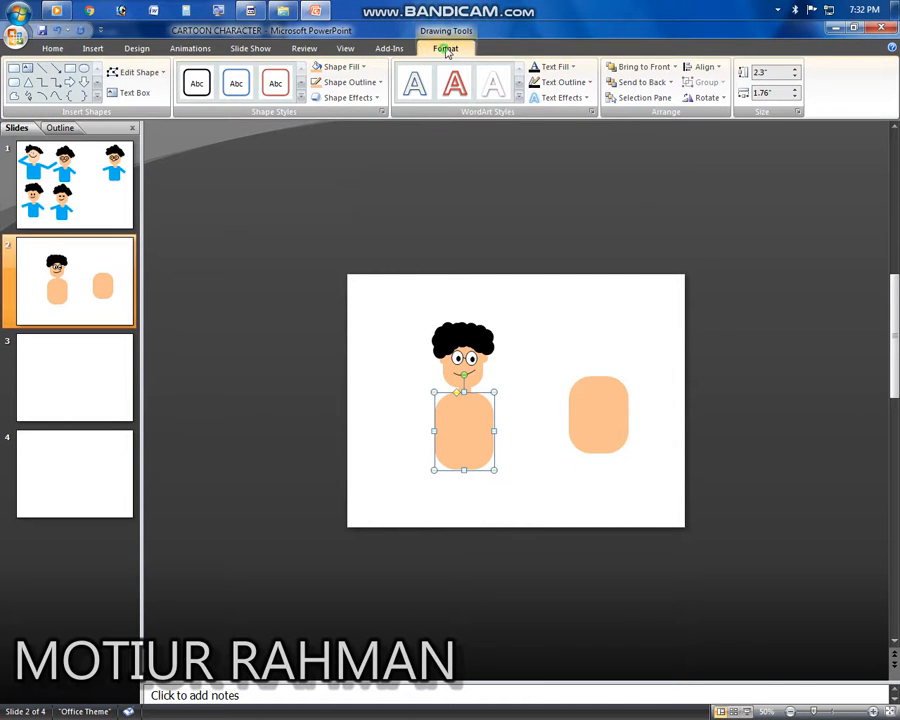
click(351, 69)
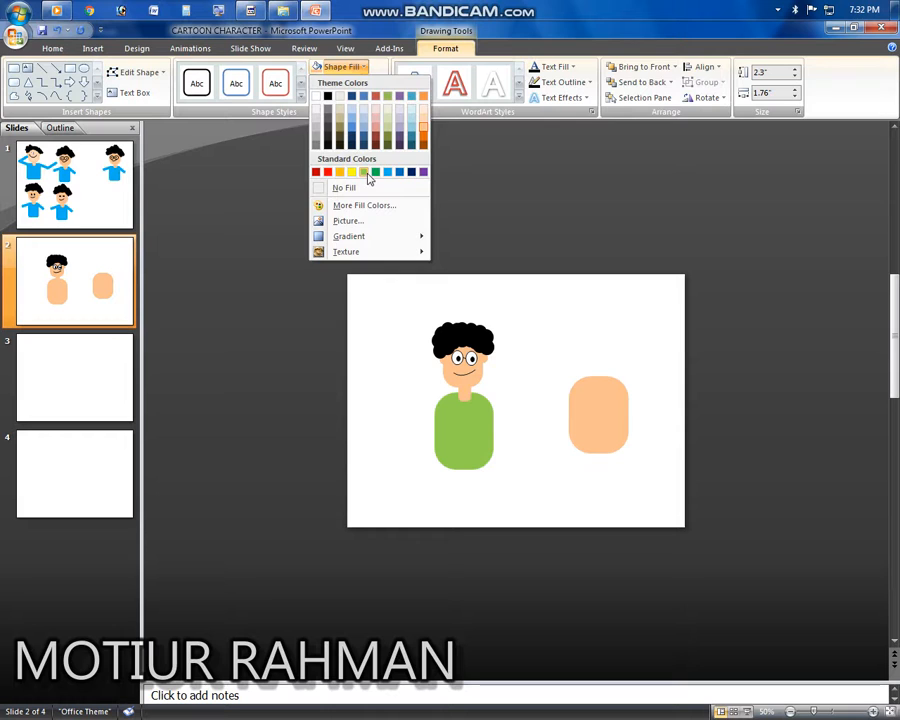
click(369, 177)
Step: Narrow the remaining skin-coloured rectangle to about 1 in wide and fill it Light Green to make an arm
click(527, 380)
click(476, 416)
click(592, 416)
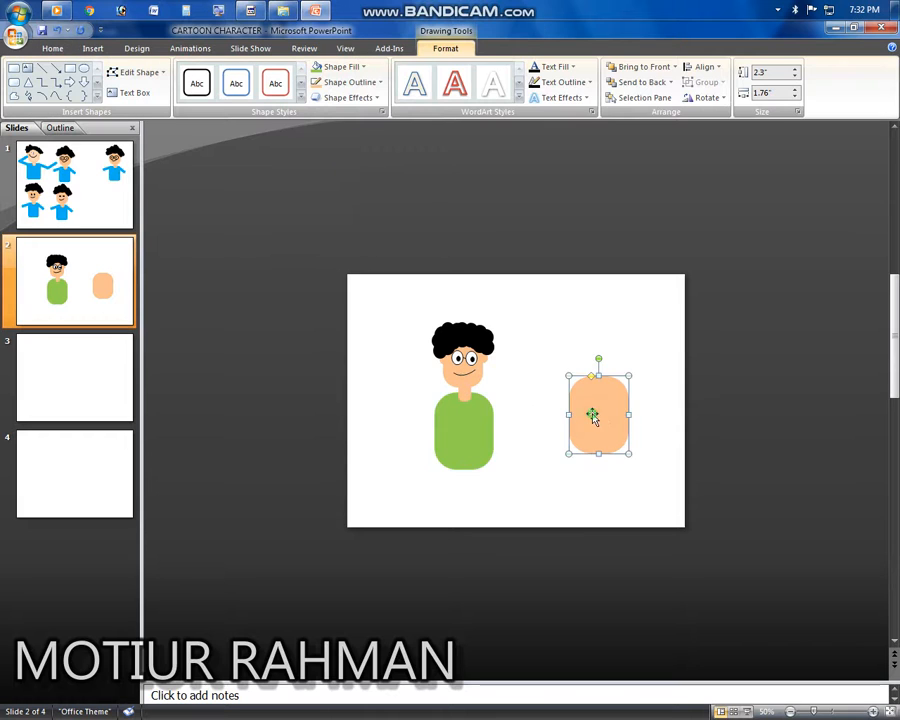
drag(628, 416, 647, 422)
click(565, 416)
click(578, 409)
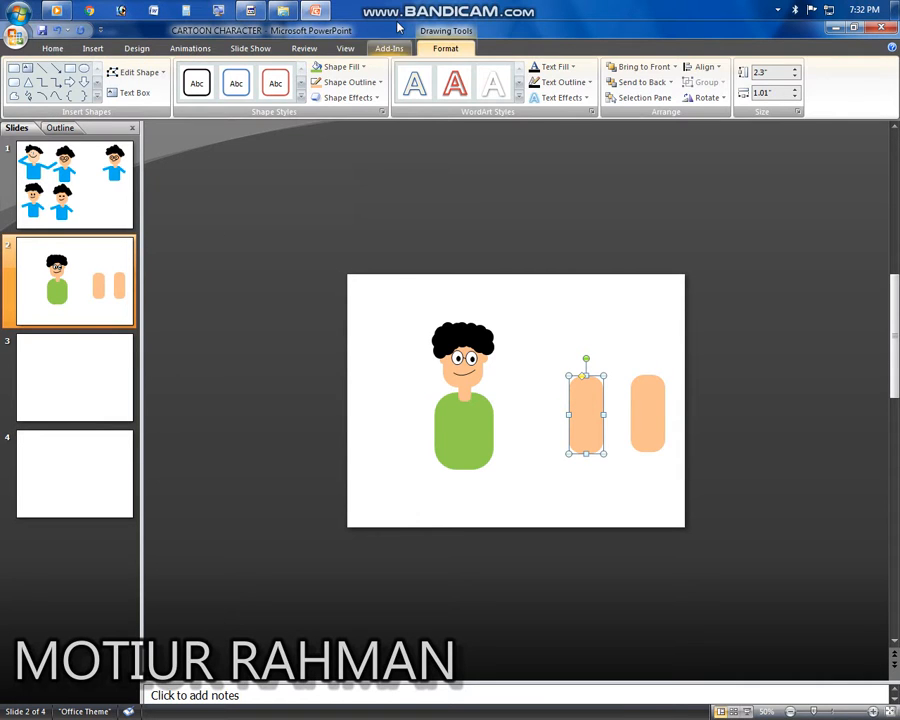
click(338, 67)
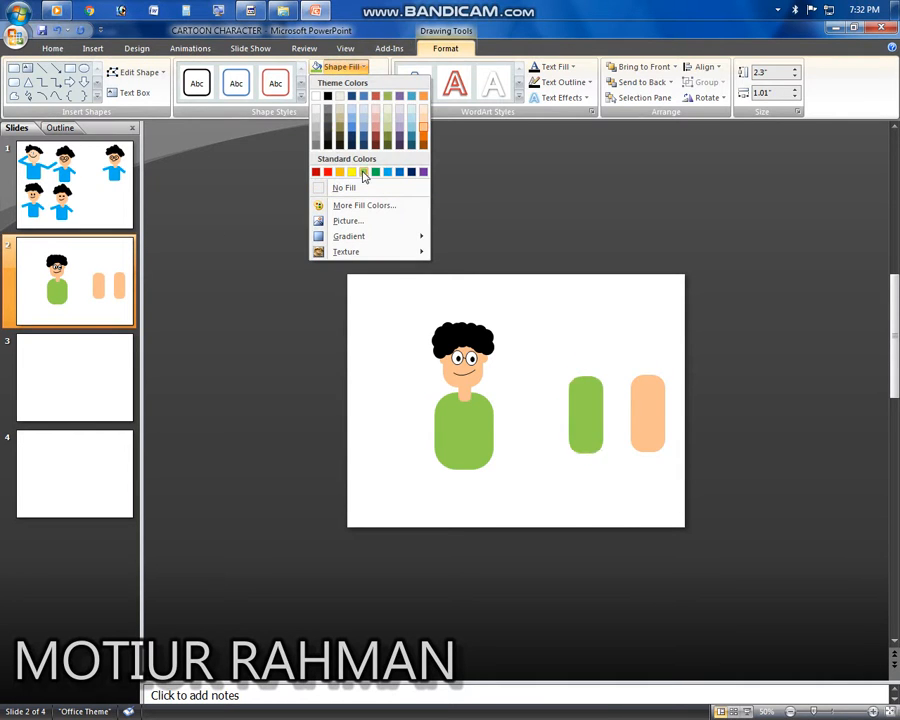
click(364, 174)
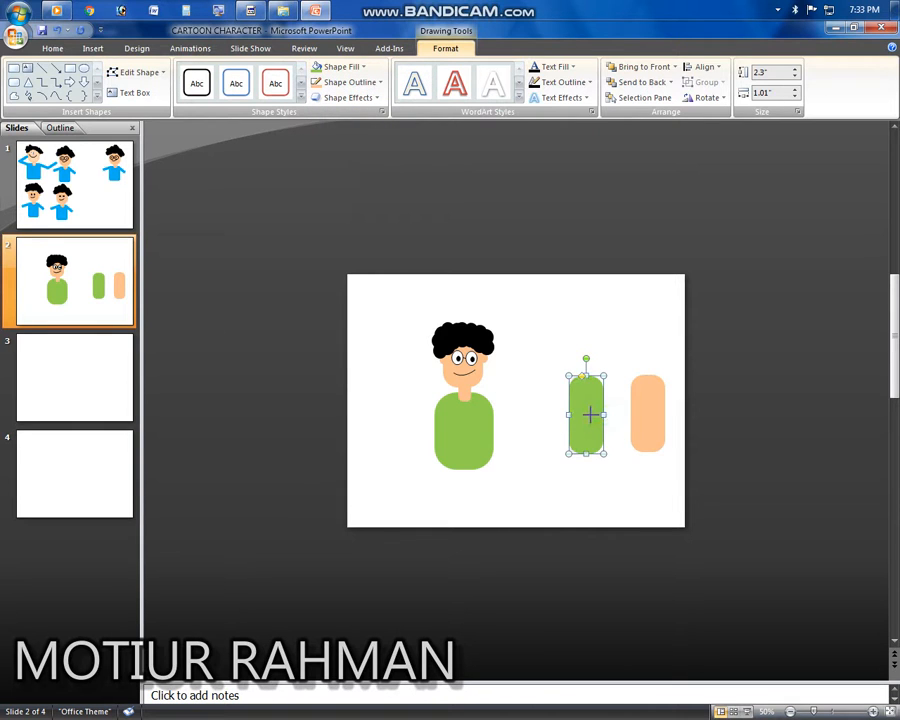
Step: Slim the arm to about 0.3 in, rotate it diagonally and set it at the body's right shoulder, shortened to about 0.81 in
drag(604, 414, 545, 424)
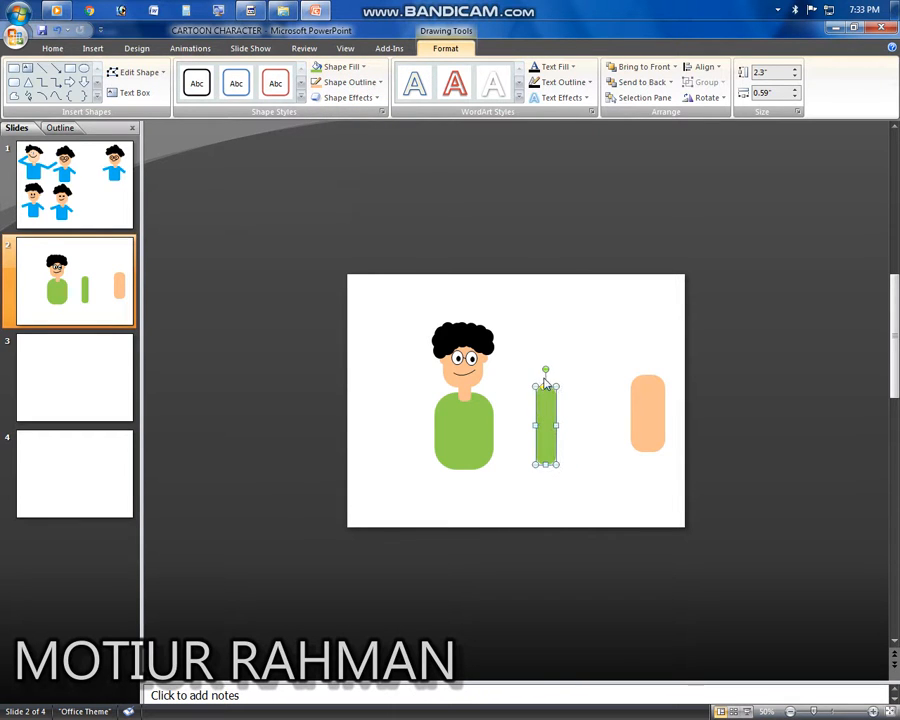
drag(545, 370, 532, 438)
scroll(532, 443, down, 4)
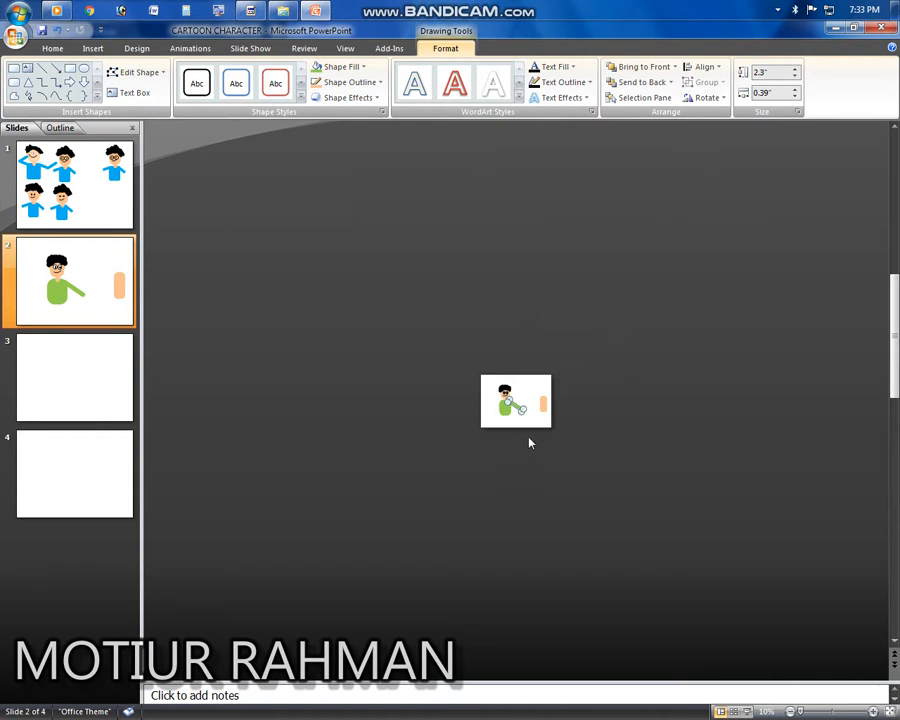
scroll(530, 443, up, 4)
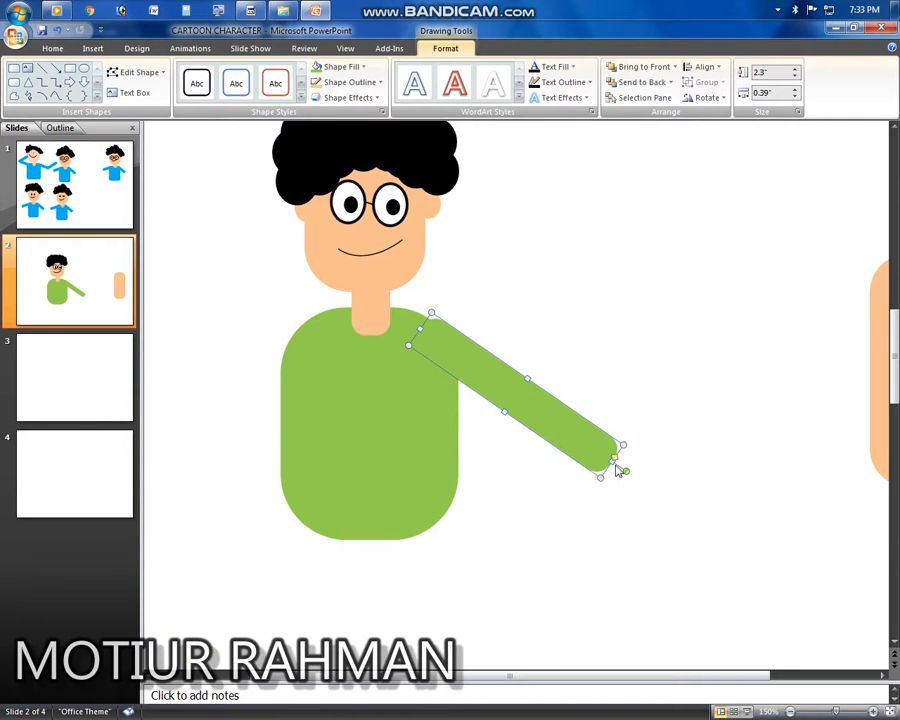
drag(614, 462, 446, 364)
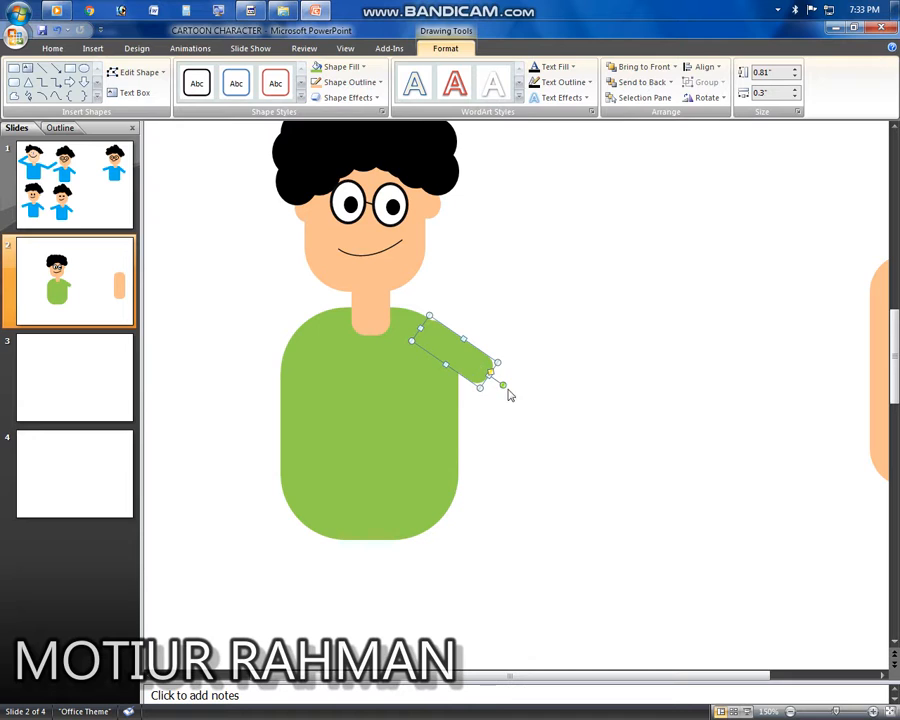
mouse_move(504, 386)
mouse_down()
mouse_move(521, 374)
mouse_move(512, 366)
mouse_move(508, 375)
mouse_up()
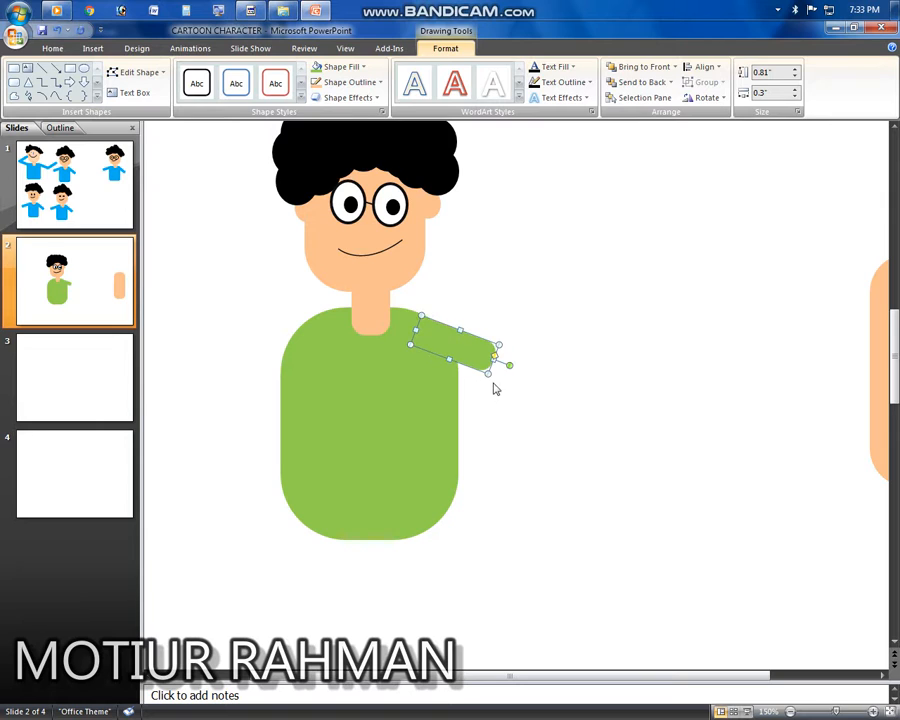
Step: Reposition the right arm slightly higher so it joins the shoulder
click(398, 390)
drag(348, 311, 328, 310)
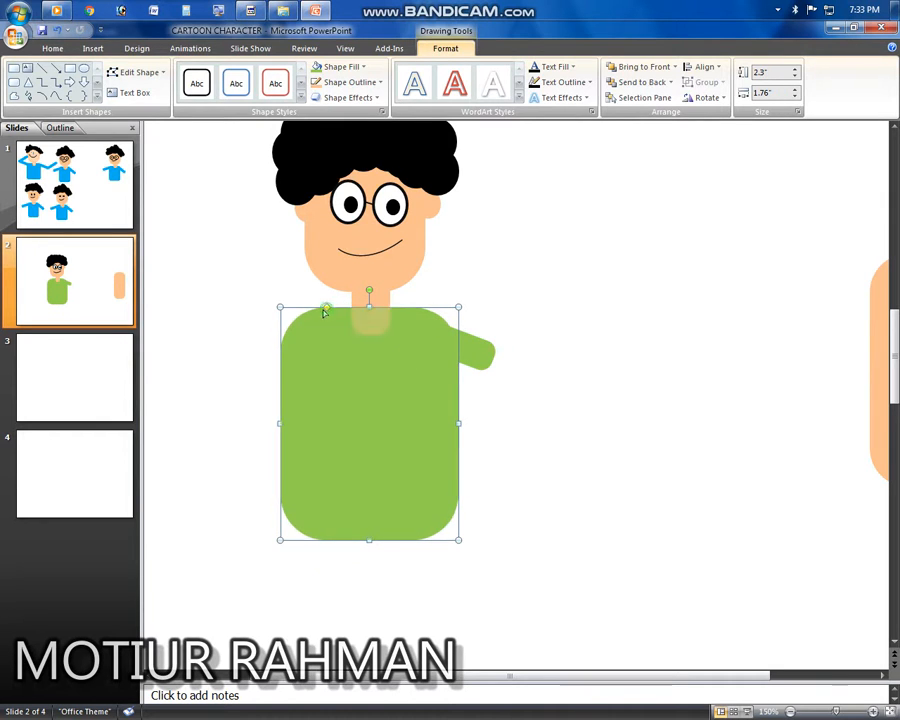
click(512, 378)
click(480, 361)
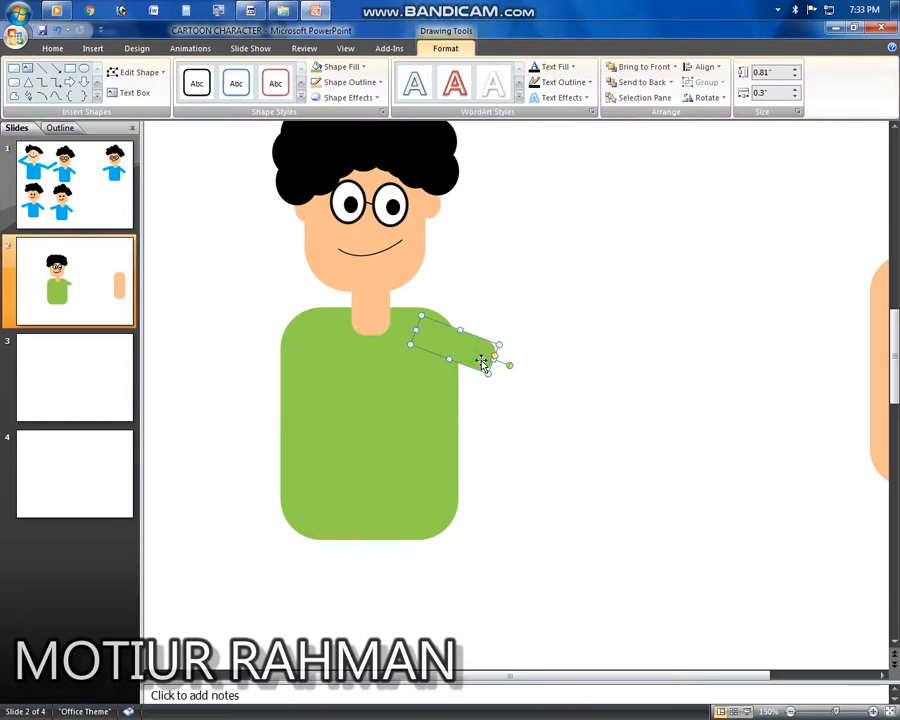
drag(482, 363, 478, 347)
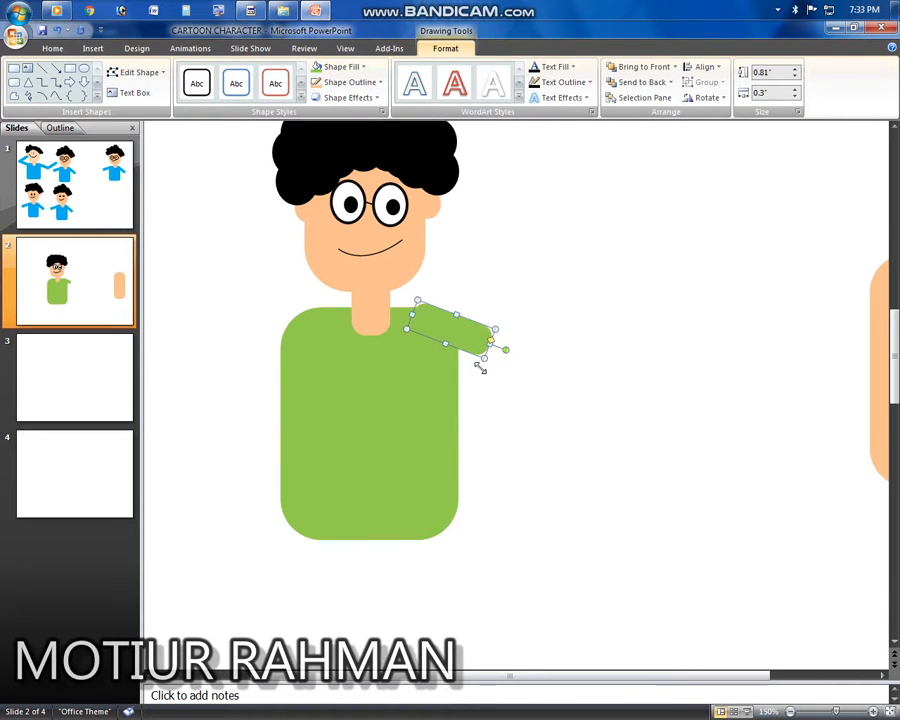
click(508, 377)
click(484, 354)
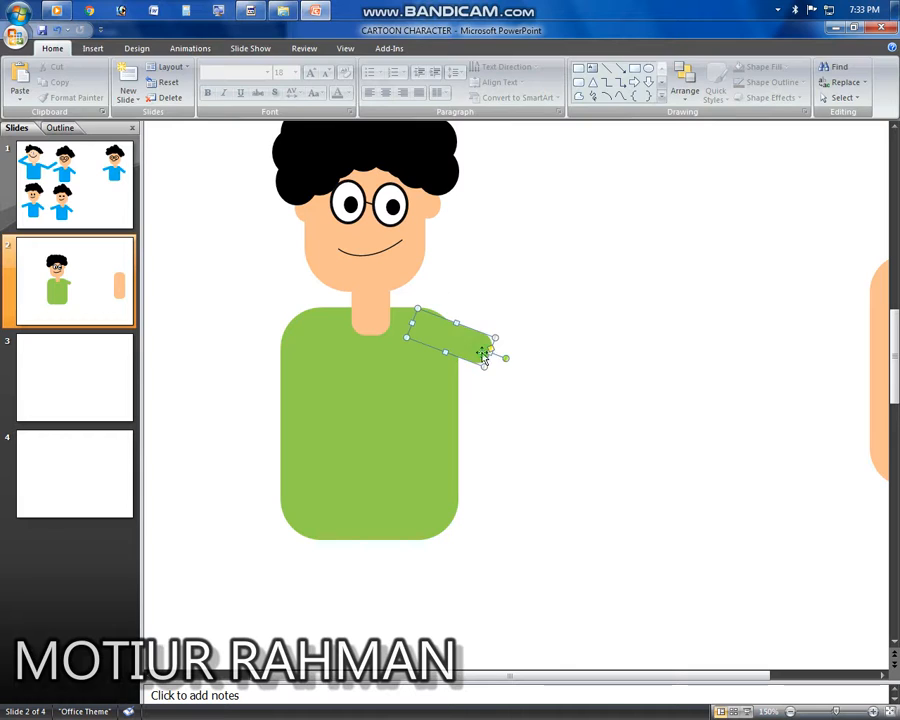
Step: Lengthen the right arm and add a mirrored copy angled out from the body's left shoulder
drag(499, 357, 104, 384)
click(576, 415)
click(501, 345)
drag(254, 338, 255, 346)
key(Down)
key(Down)
key(Down)
key(Down)
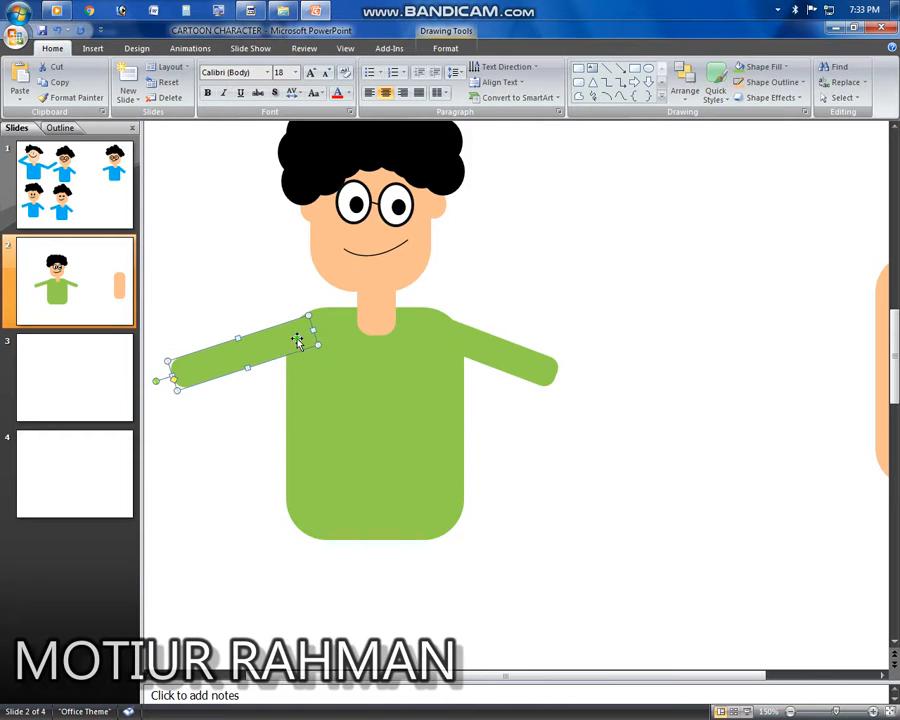
Step: Nudge the left arm up and right so it meets the left shoulder
key(Up)
key(ctrl+Down)
key(Down)
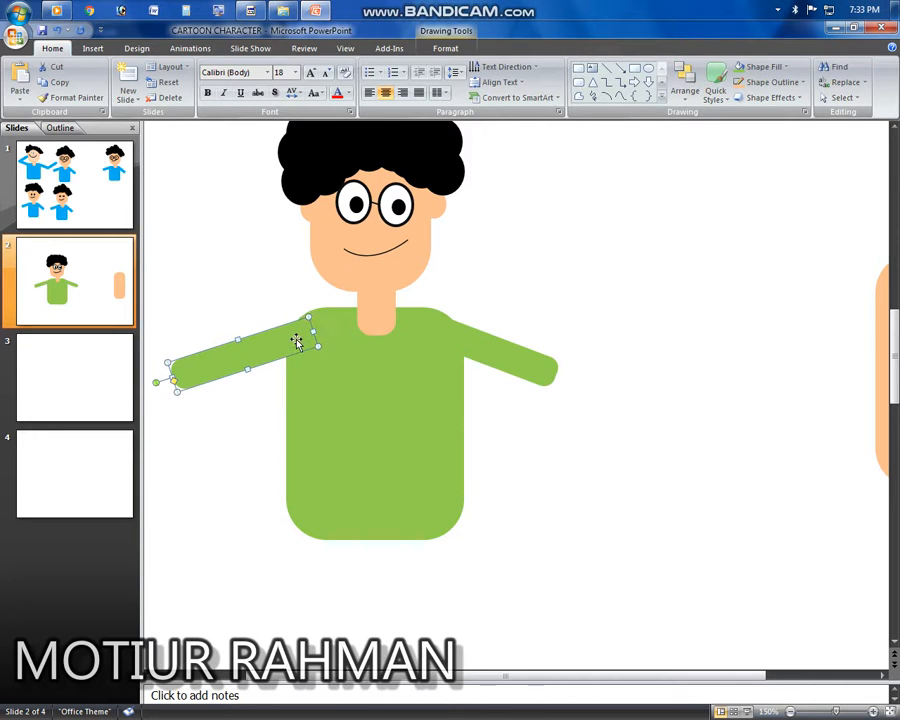
click(612, 494)
click(288, 338)
key(Right)
key(Up)
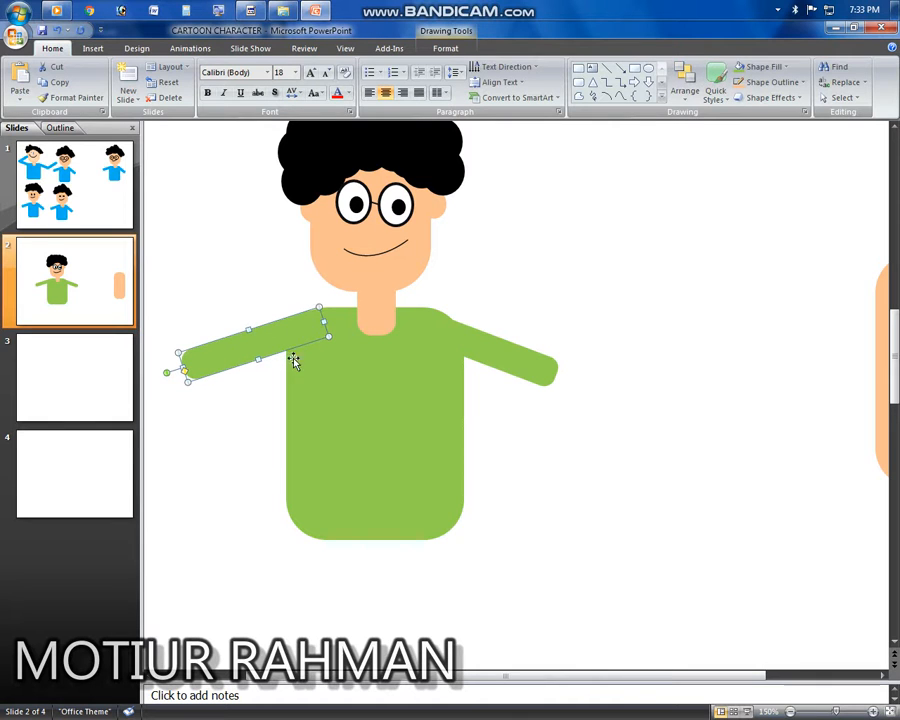
click(243, 446)
Step: Rotate the right arm slightly upward to match the left arm's angle
click(482, 356)
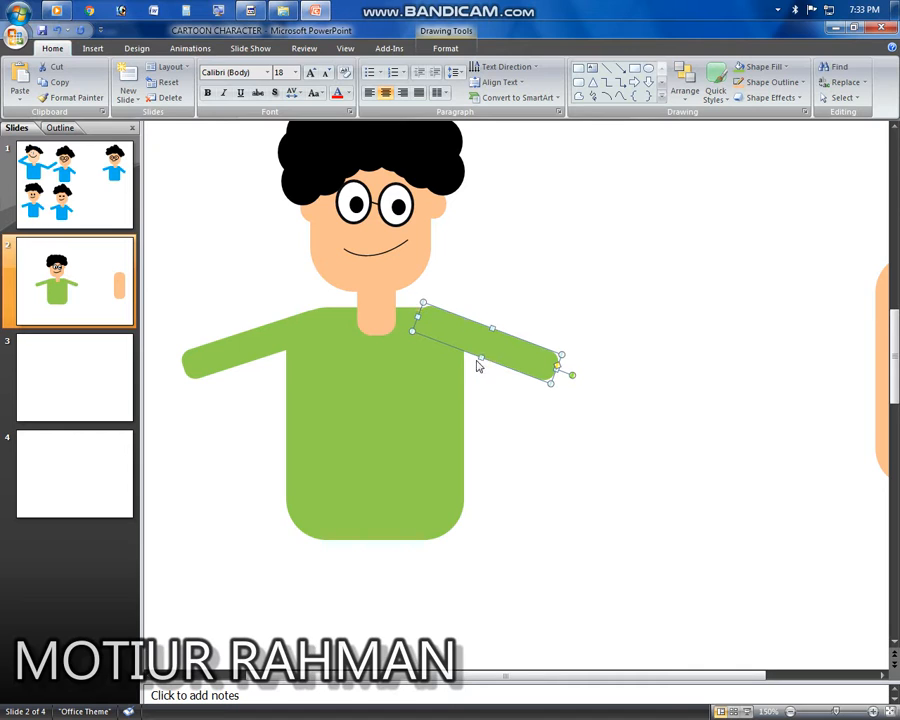
click(558, 410)
click(501, 354)
mouse_move(569, 376)
mouse_down()
mouse_move(577, 363)
mouse_move(572, 371)
mouse_up()
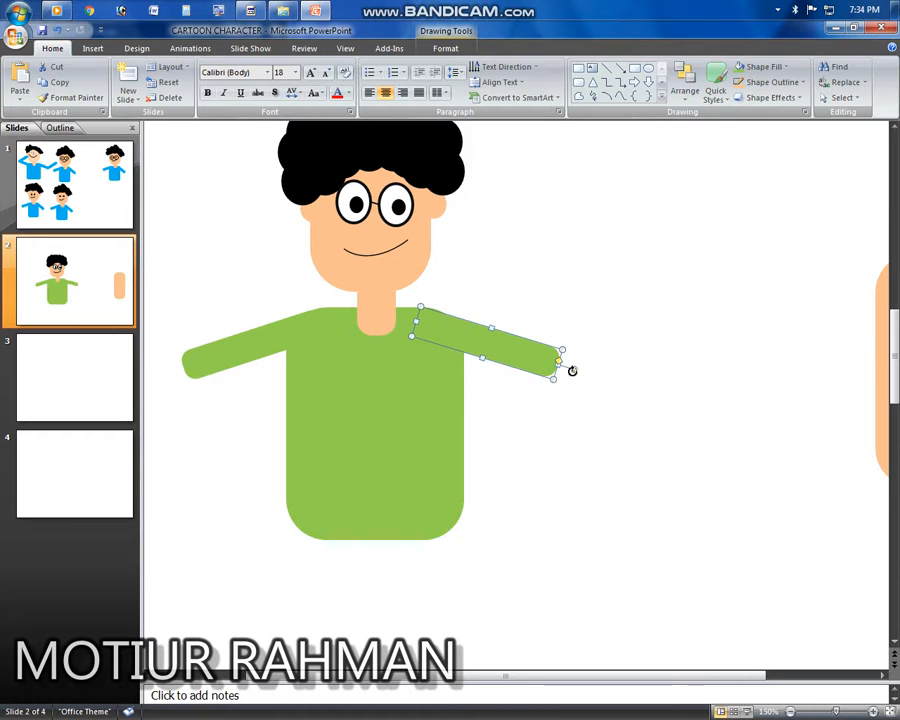
click(510, 402)
click(241, 360)
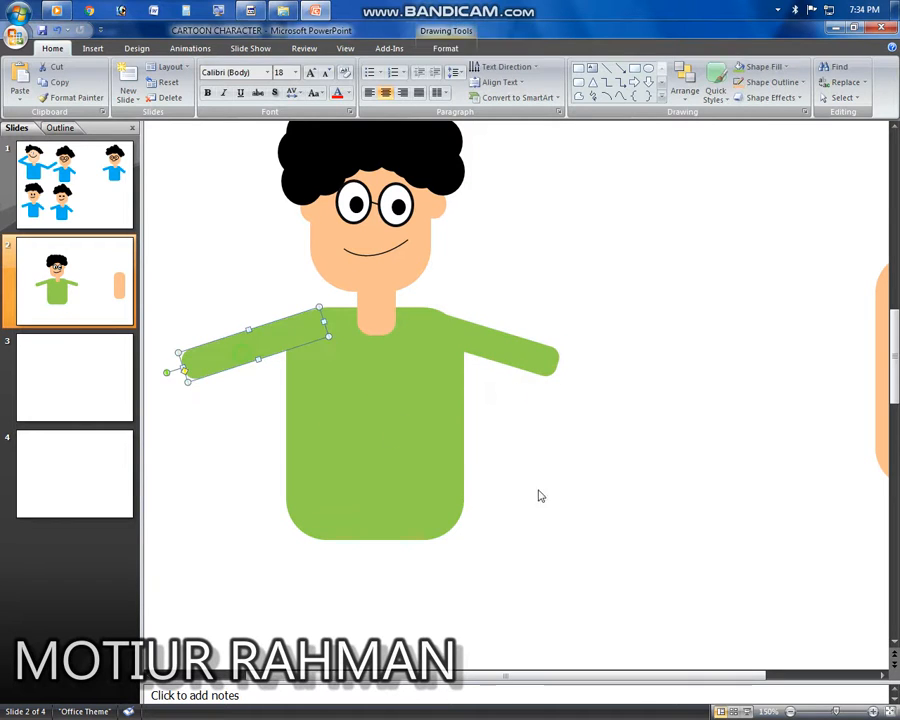
click(540, 497)
scroll(547, 514, up, 3)
scroll(547, 507, down, 8)
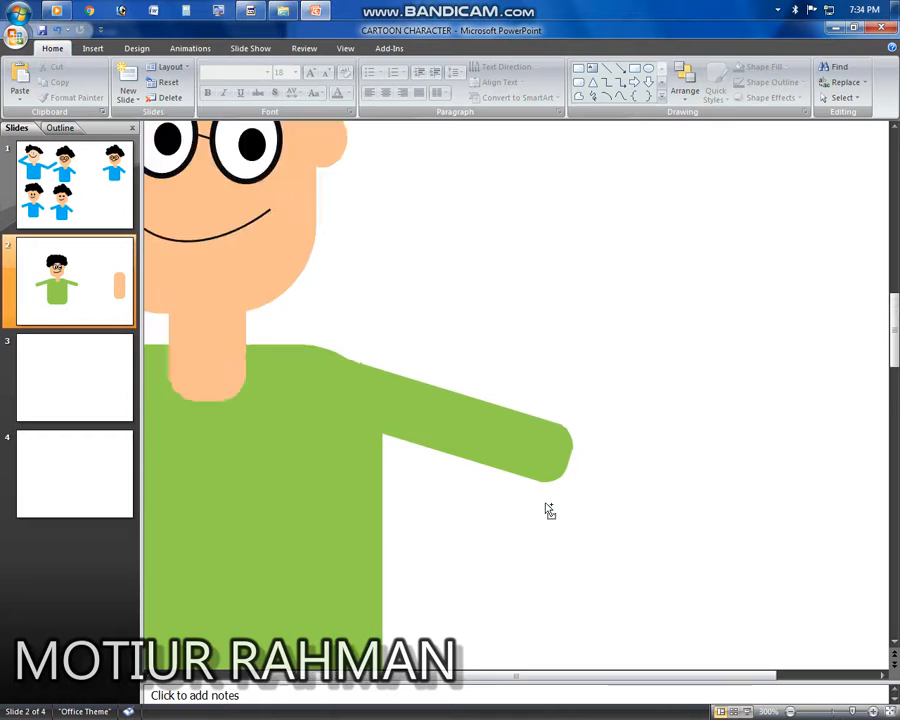
scroll(547, 505, up, 2)
scroll(547, 513, down, 1)
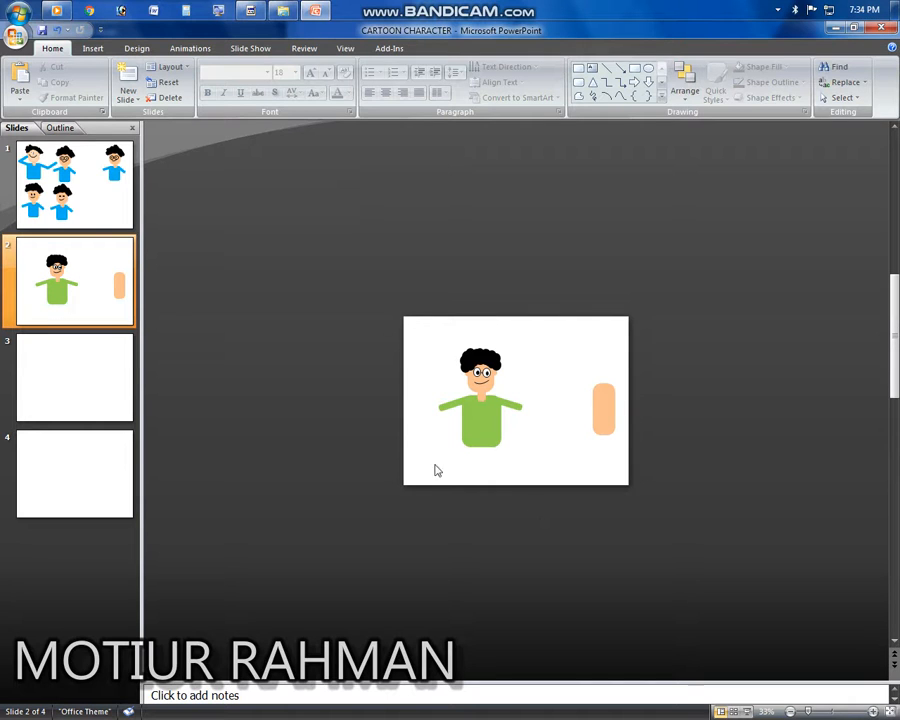
click(252, 11)
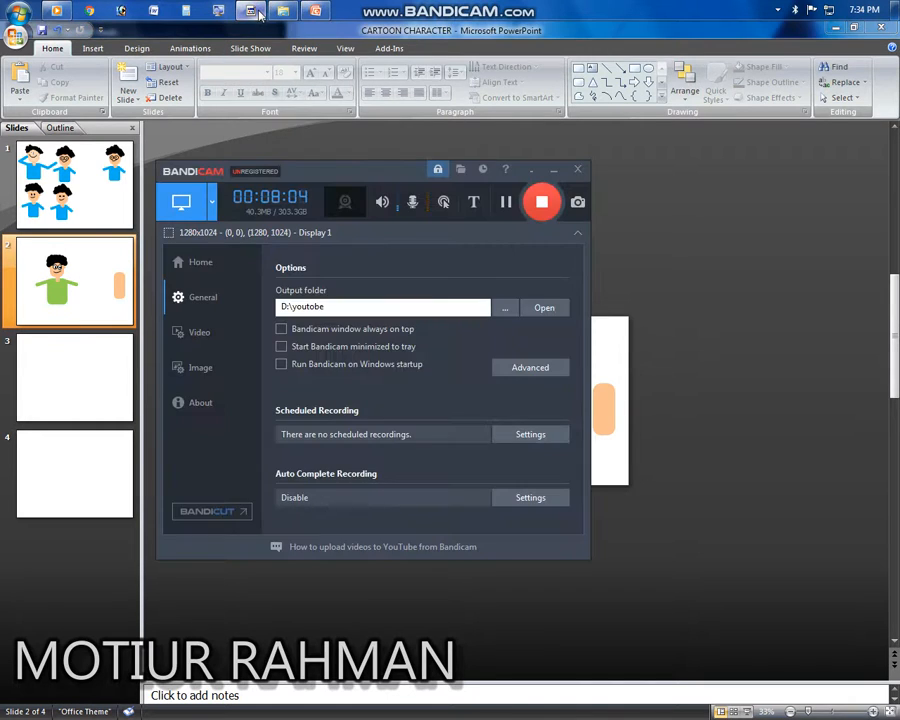